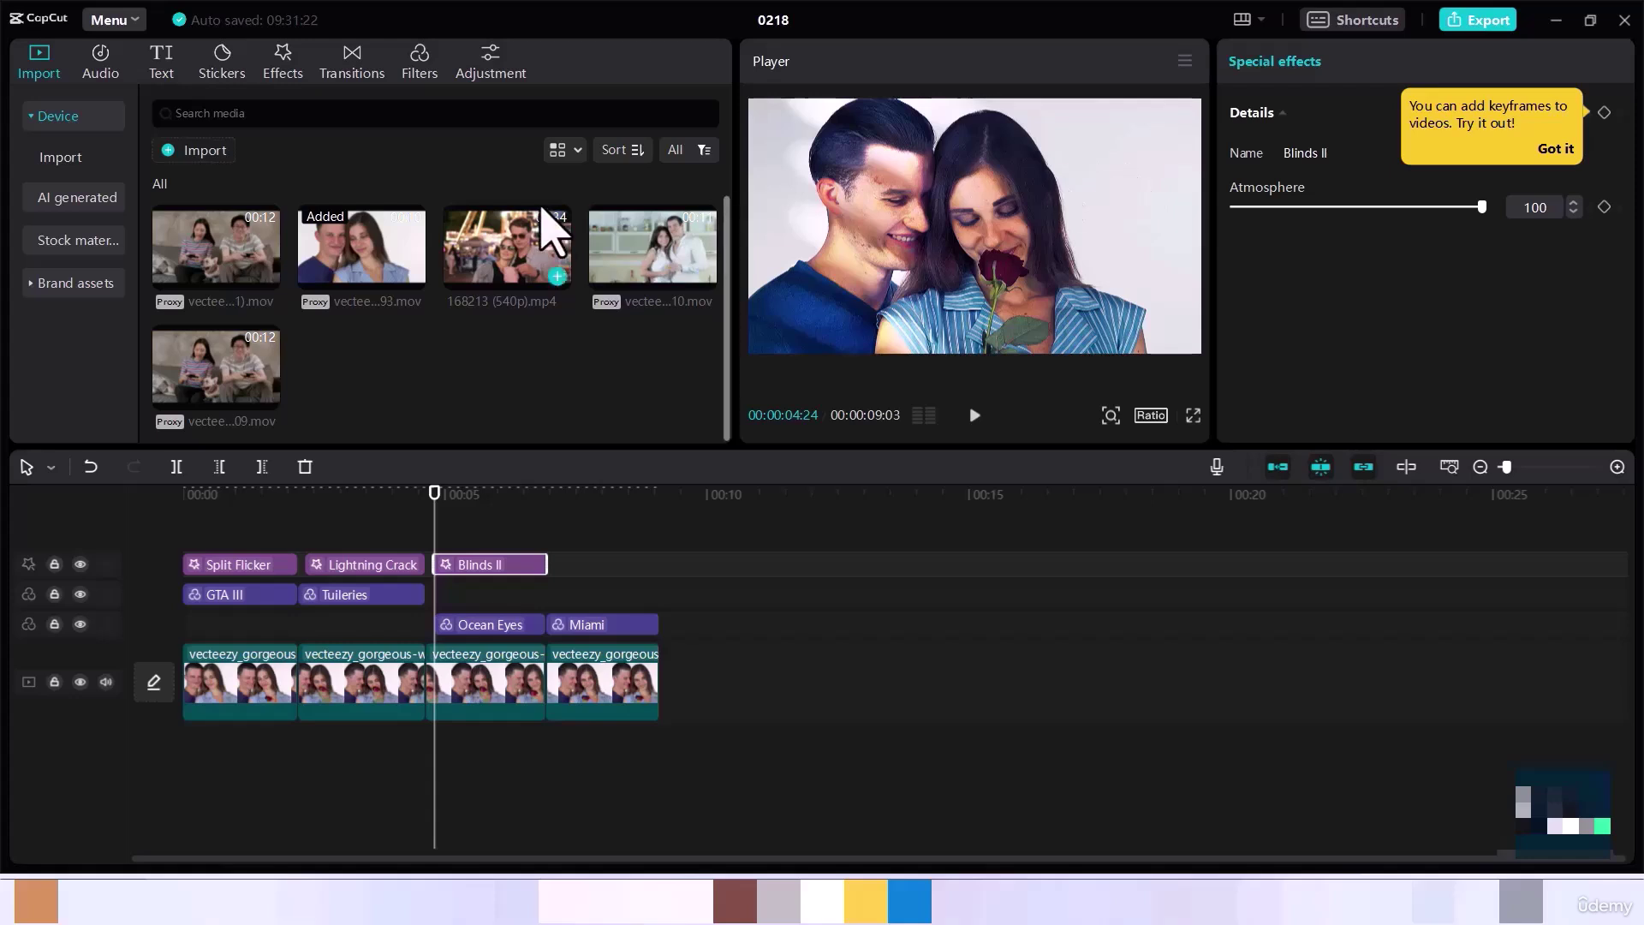
Import the puppy image 07b240561cb656aec289df602e603bee from the Downloads folder into the project media
left_click(219, 157)
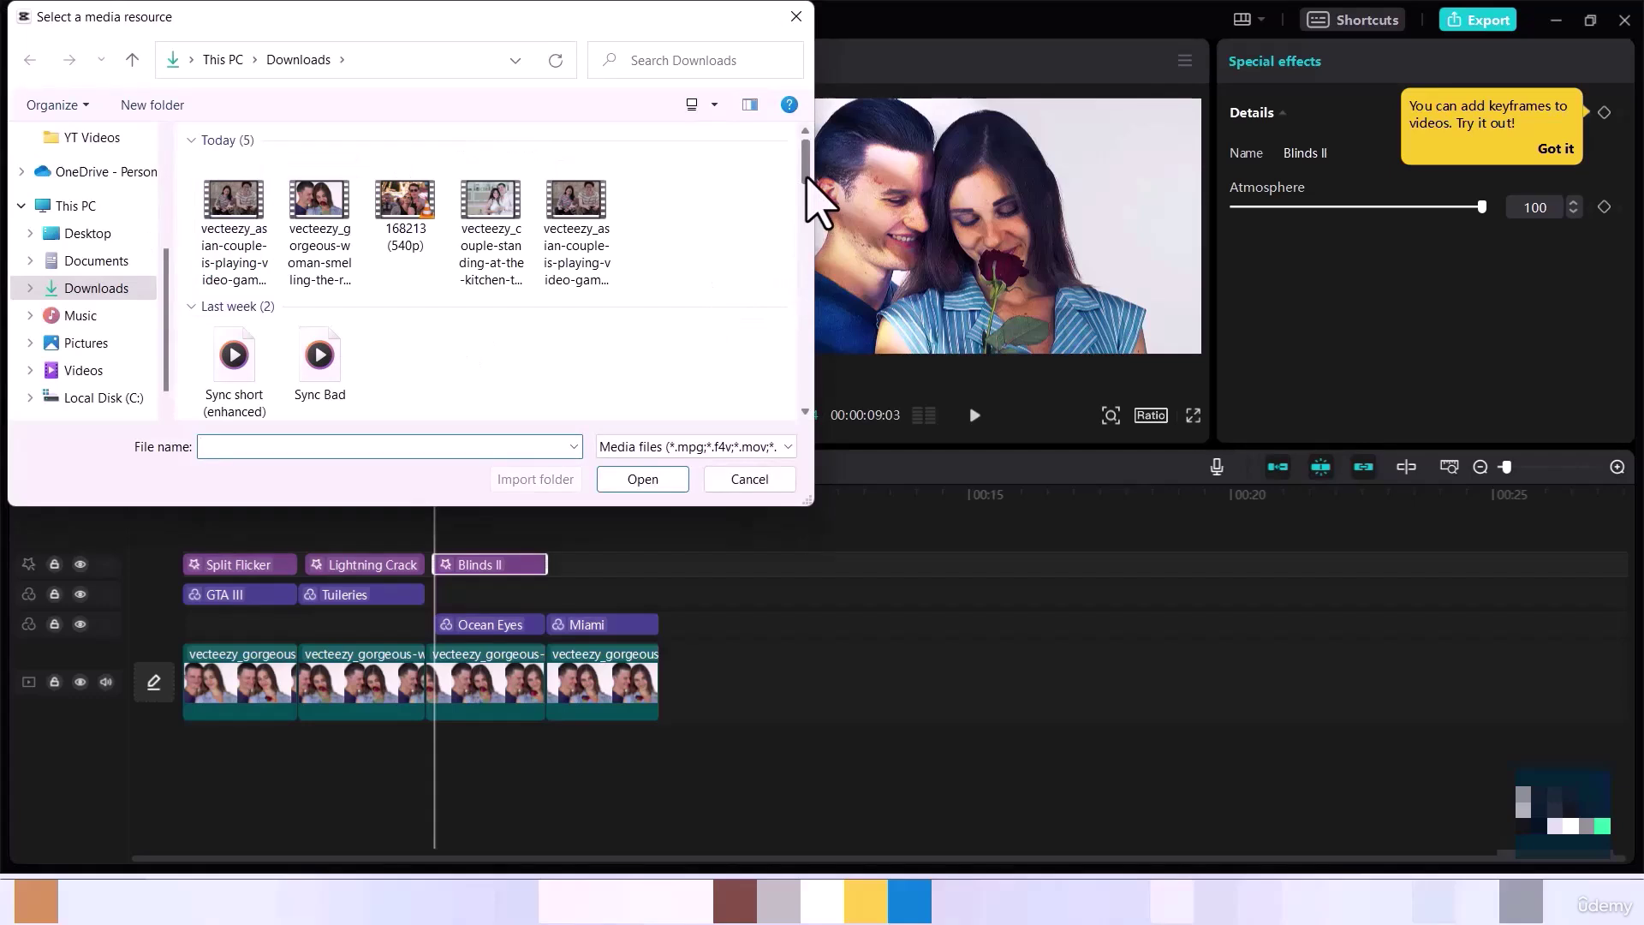
left_click_drag(806, 179, 807, 246)
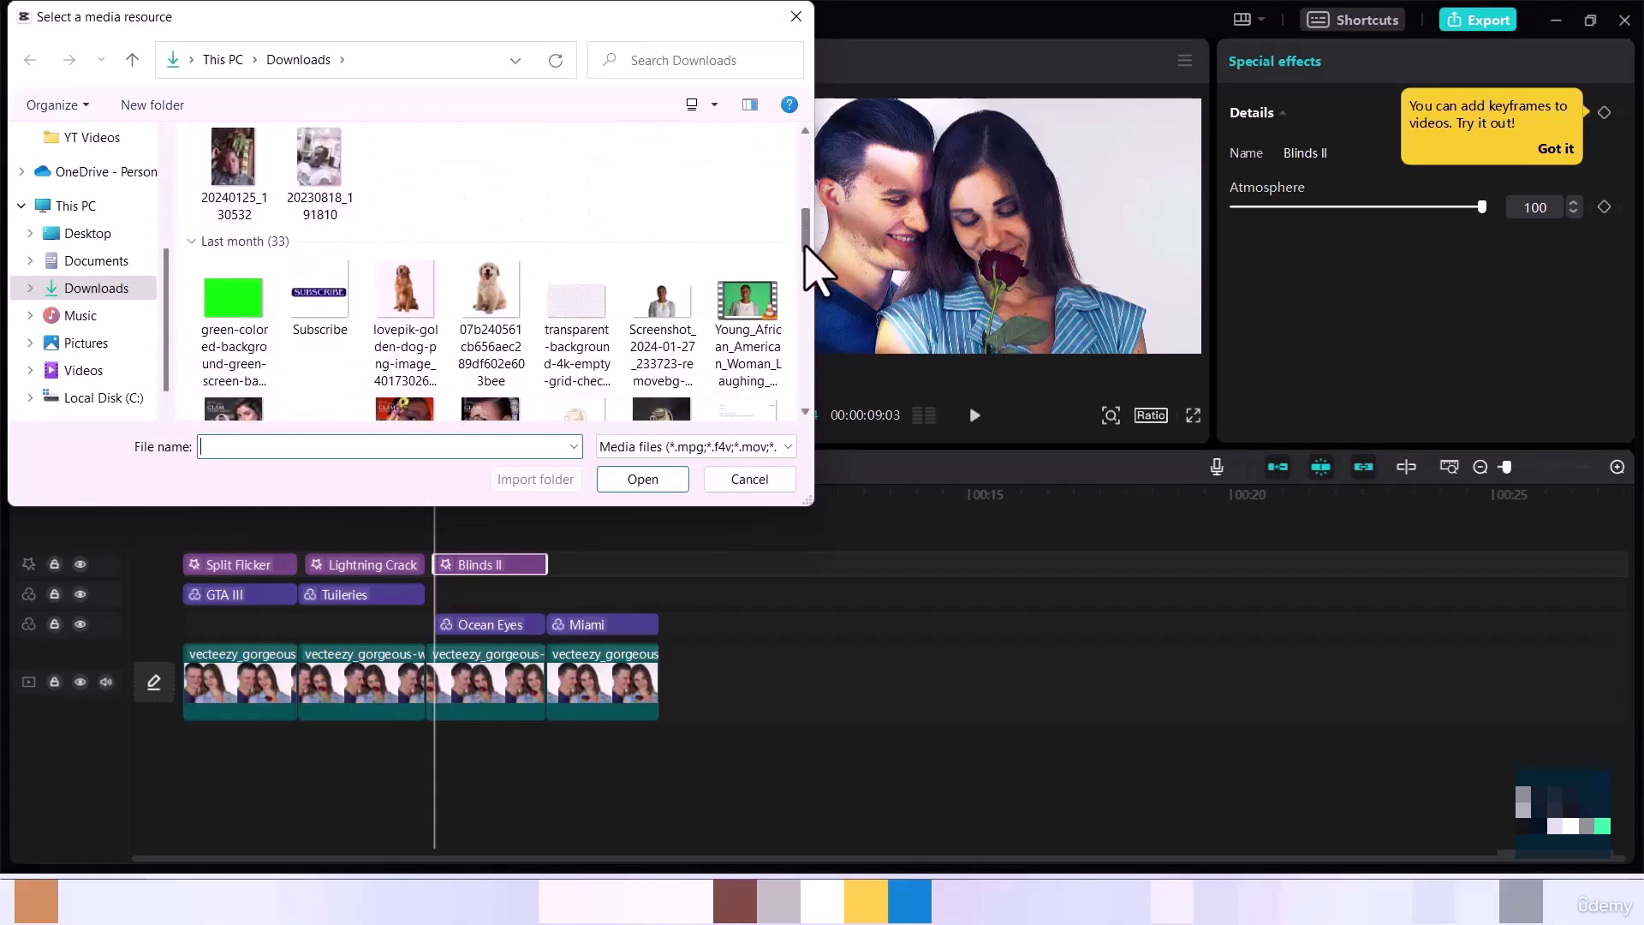
left_click(504, 302)
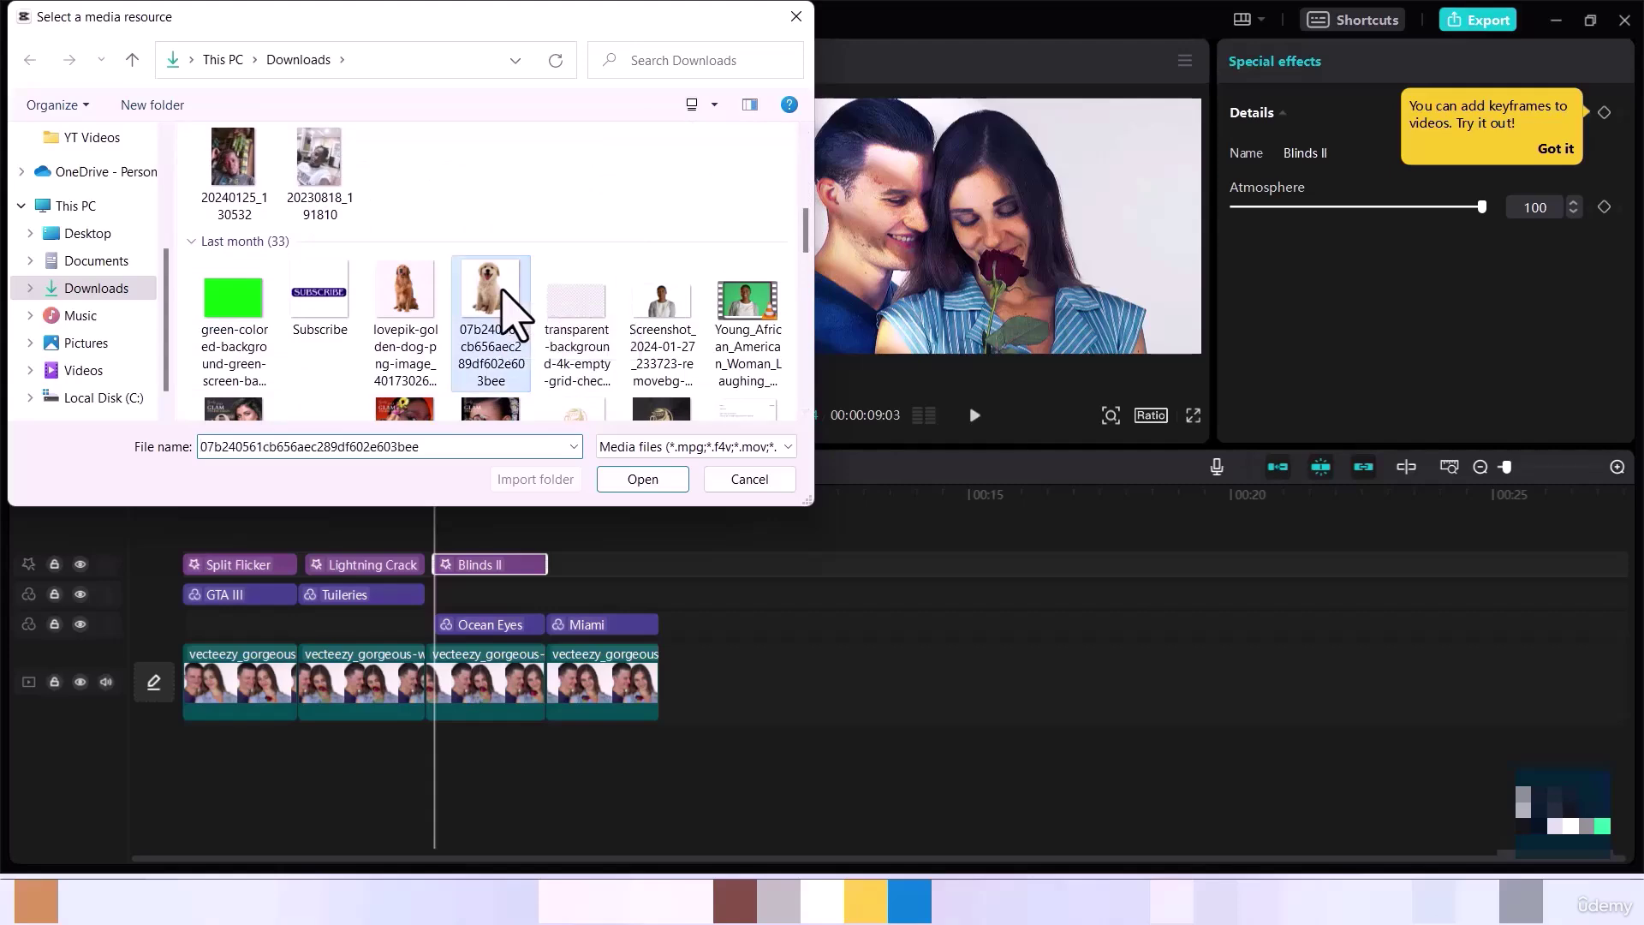
left_click(634, 480)
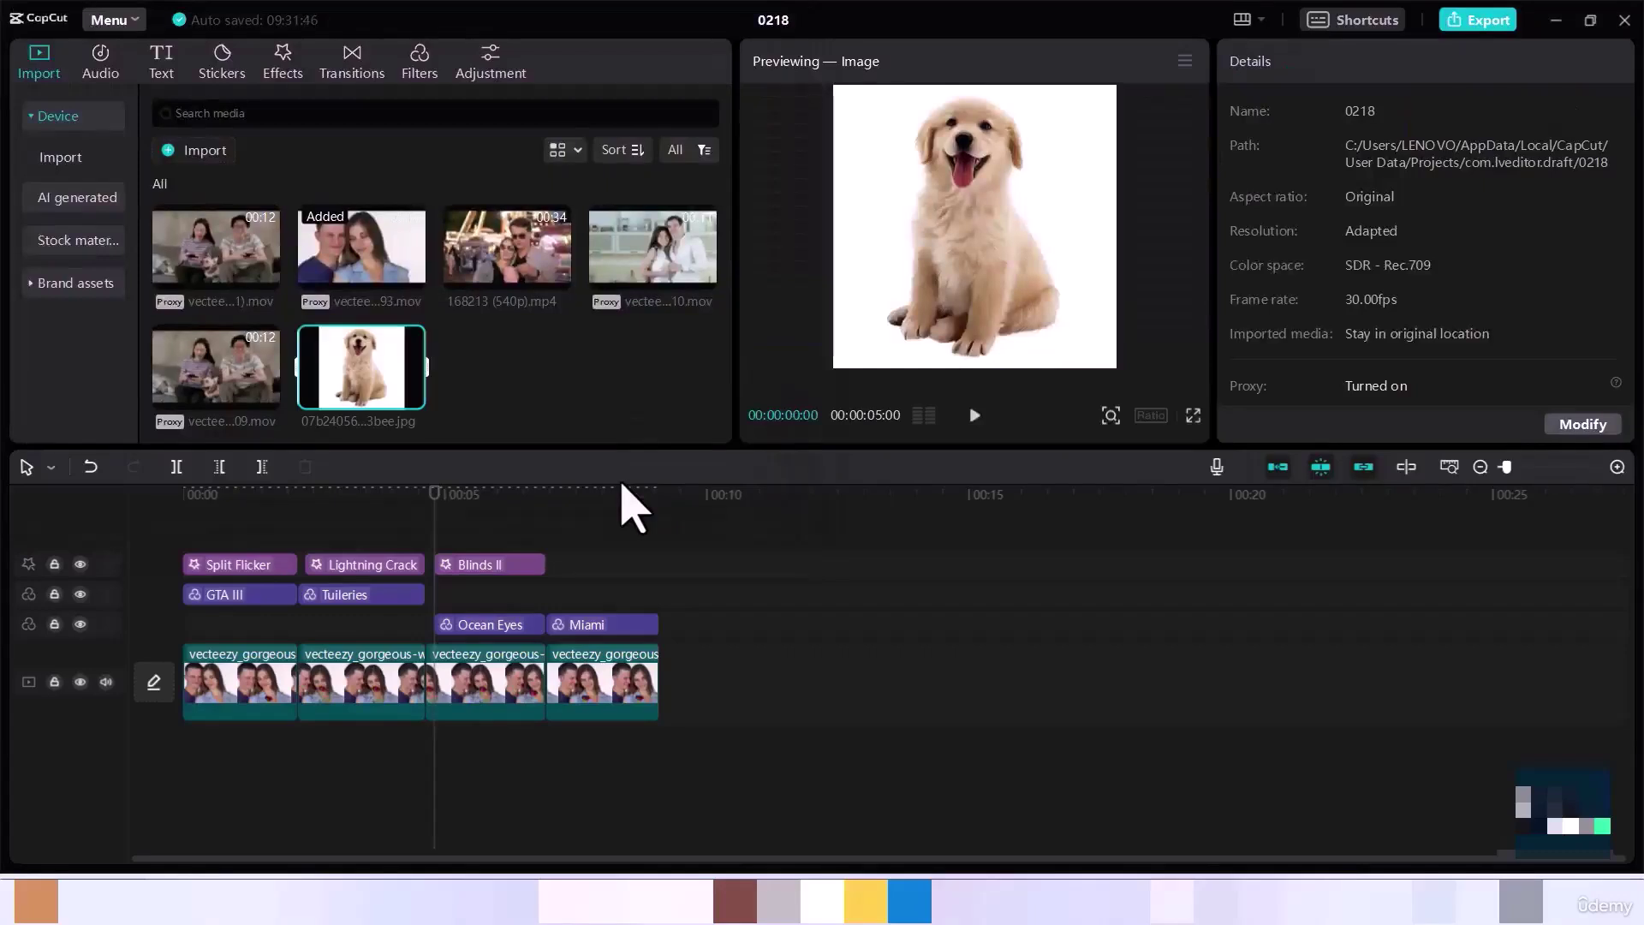
Place the puppy image on a track above the main video and trim its end to the end of the last couple clip
mouse_move(409, 385)
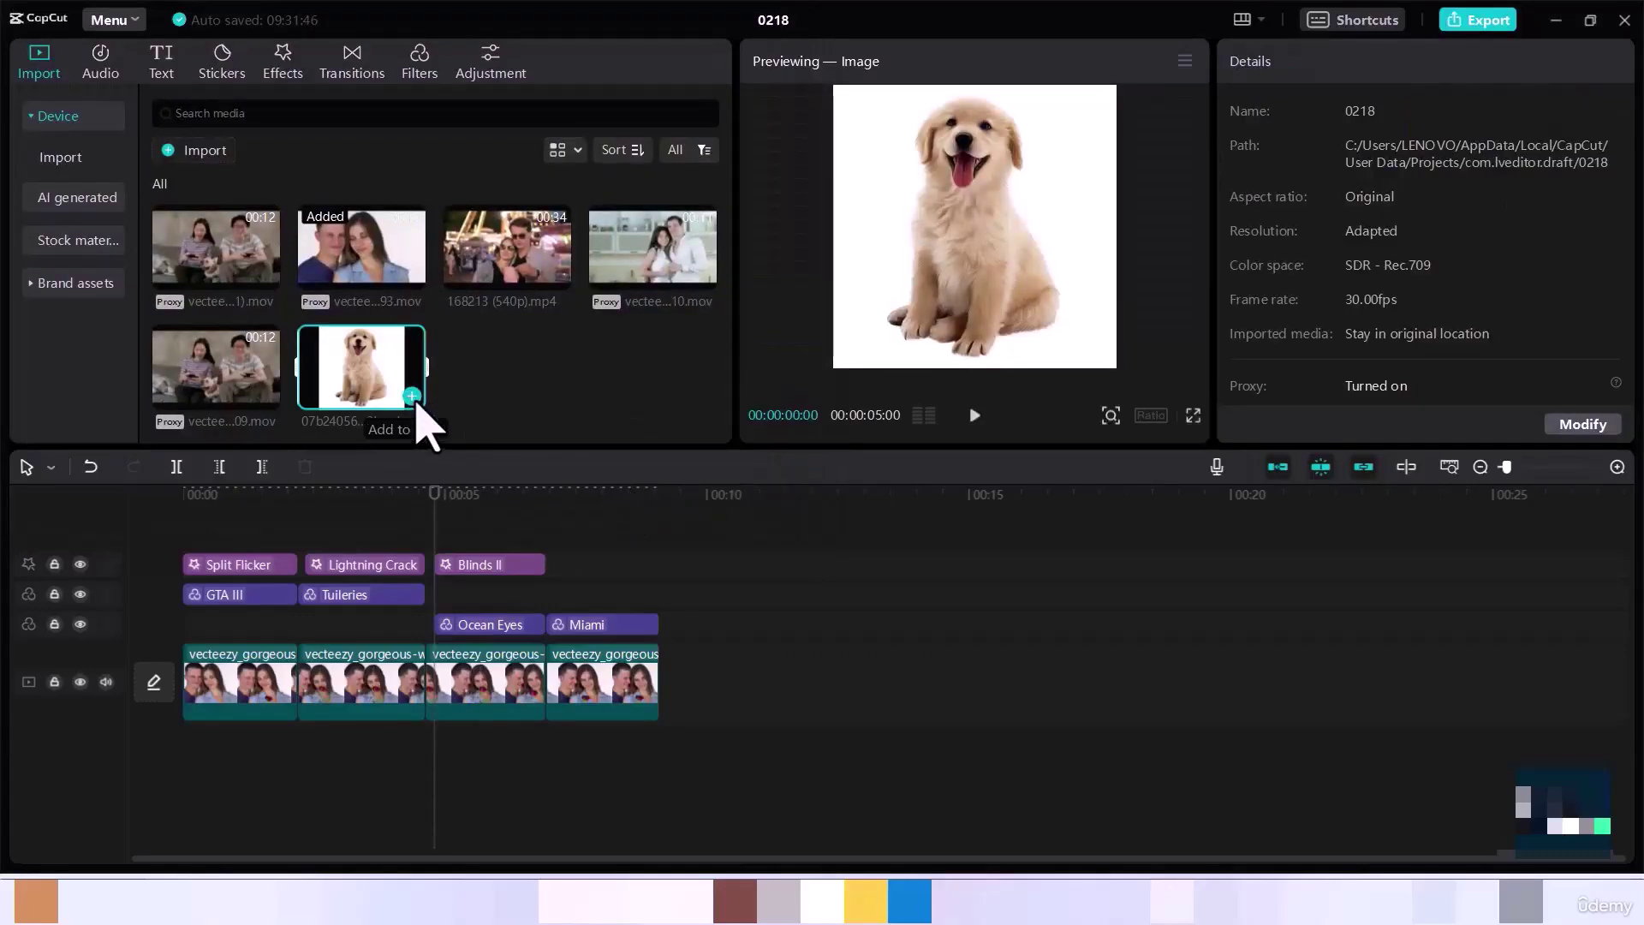
left_click(412, 396)
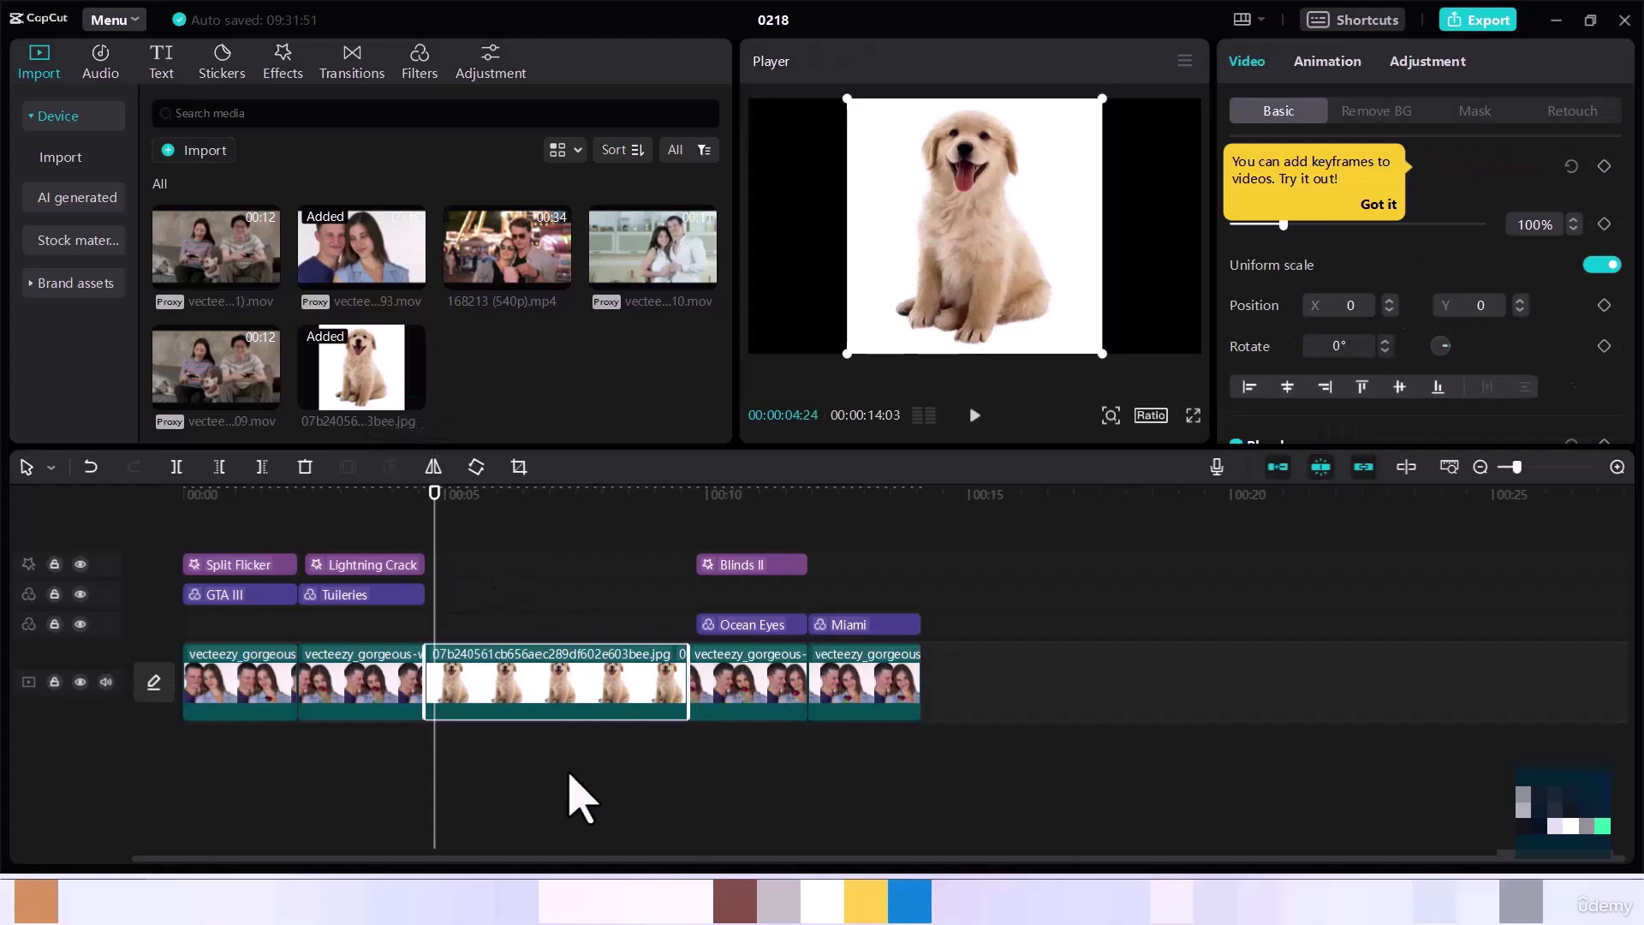
left_click_drag(540, 705, 533, 593)
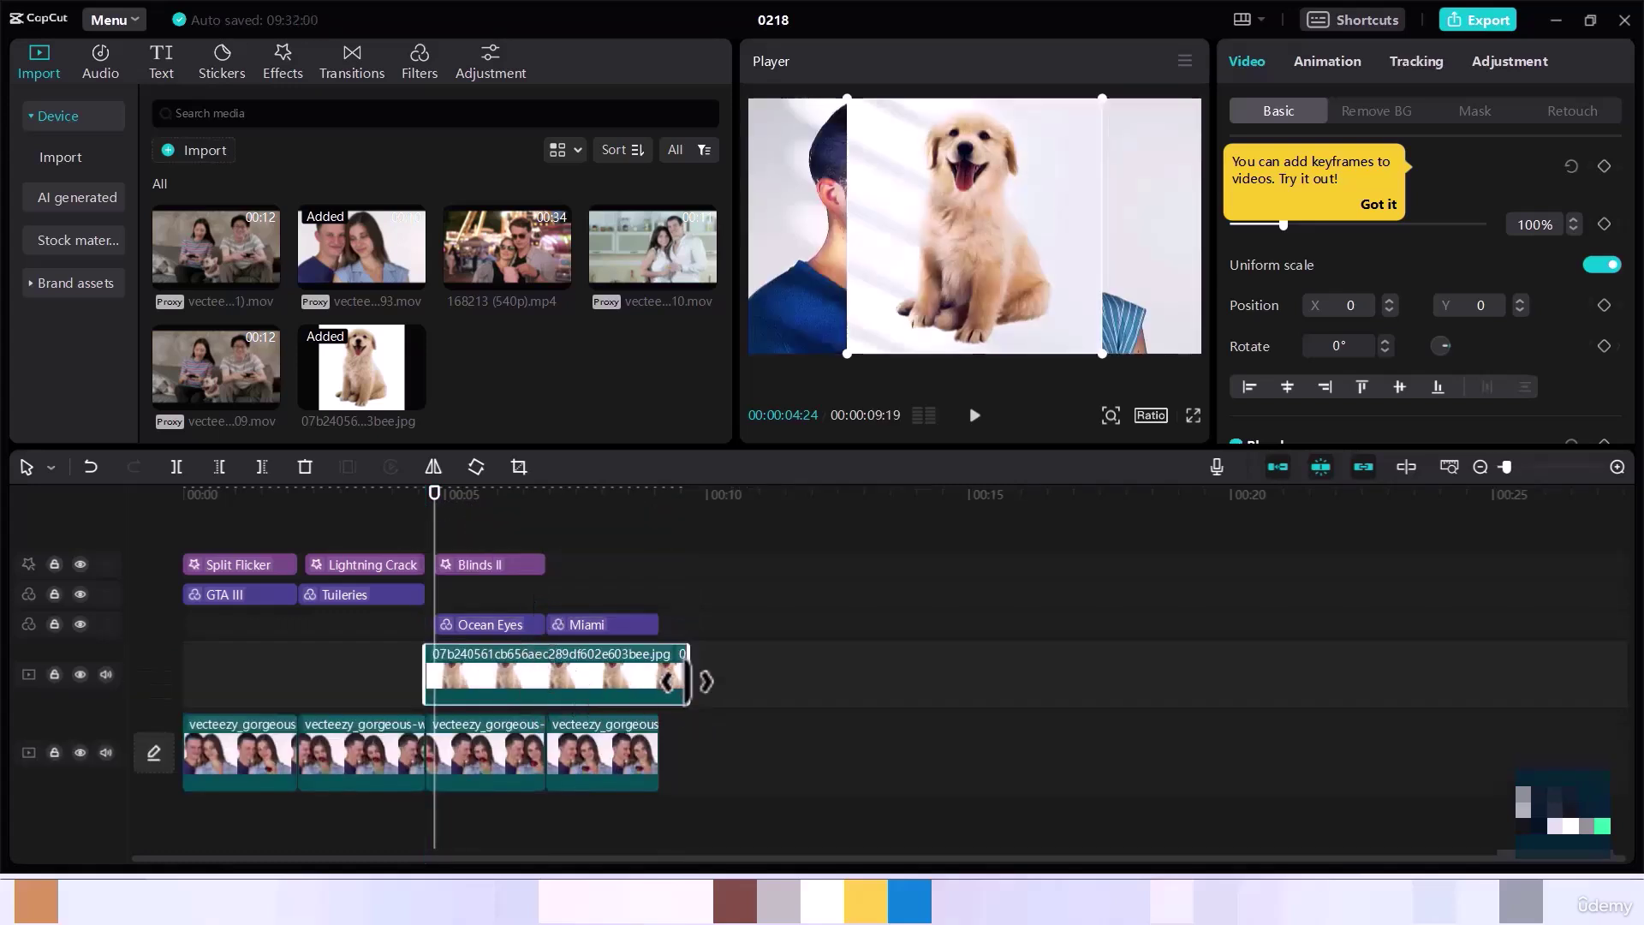
left_click_drag(687, 681, 656, 684)
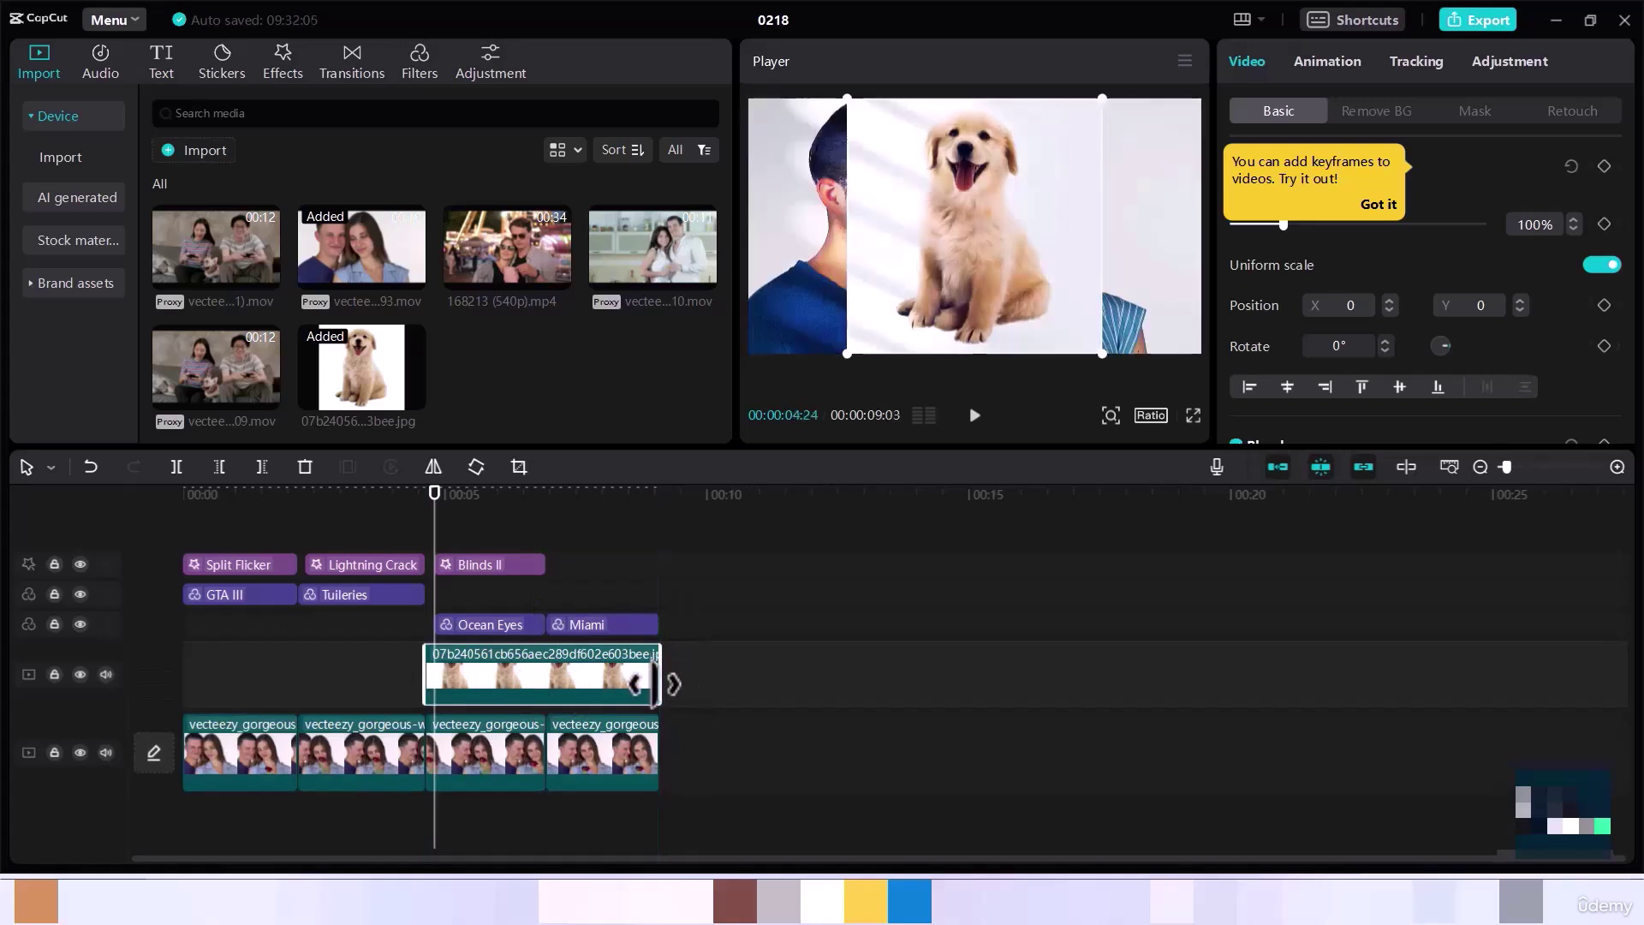
Shift the puppy image to X 191 and cut out its background with Auto removal
mouse_move(983, 286)
left_mouse_down()
mouse_move(907, 283)
mouse_move(1062, 286)
mouse_move(1068, 257)
mouse_move(928, 265)
mouse_move(996, 286)
left_mouse_up()
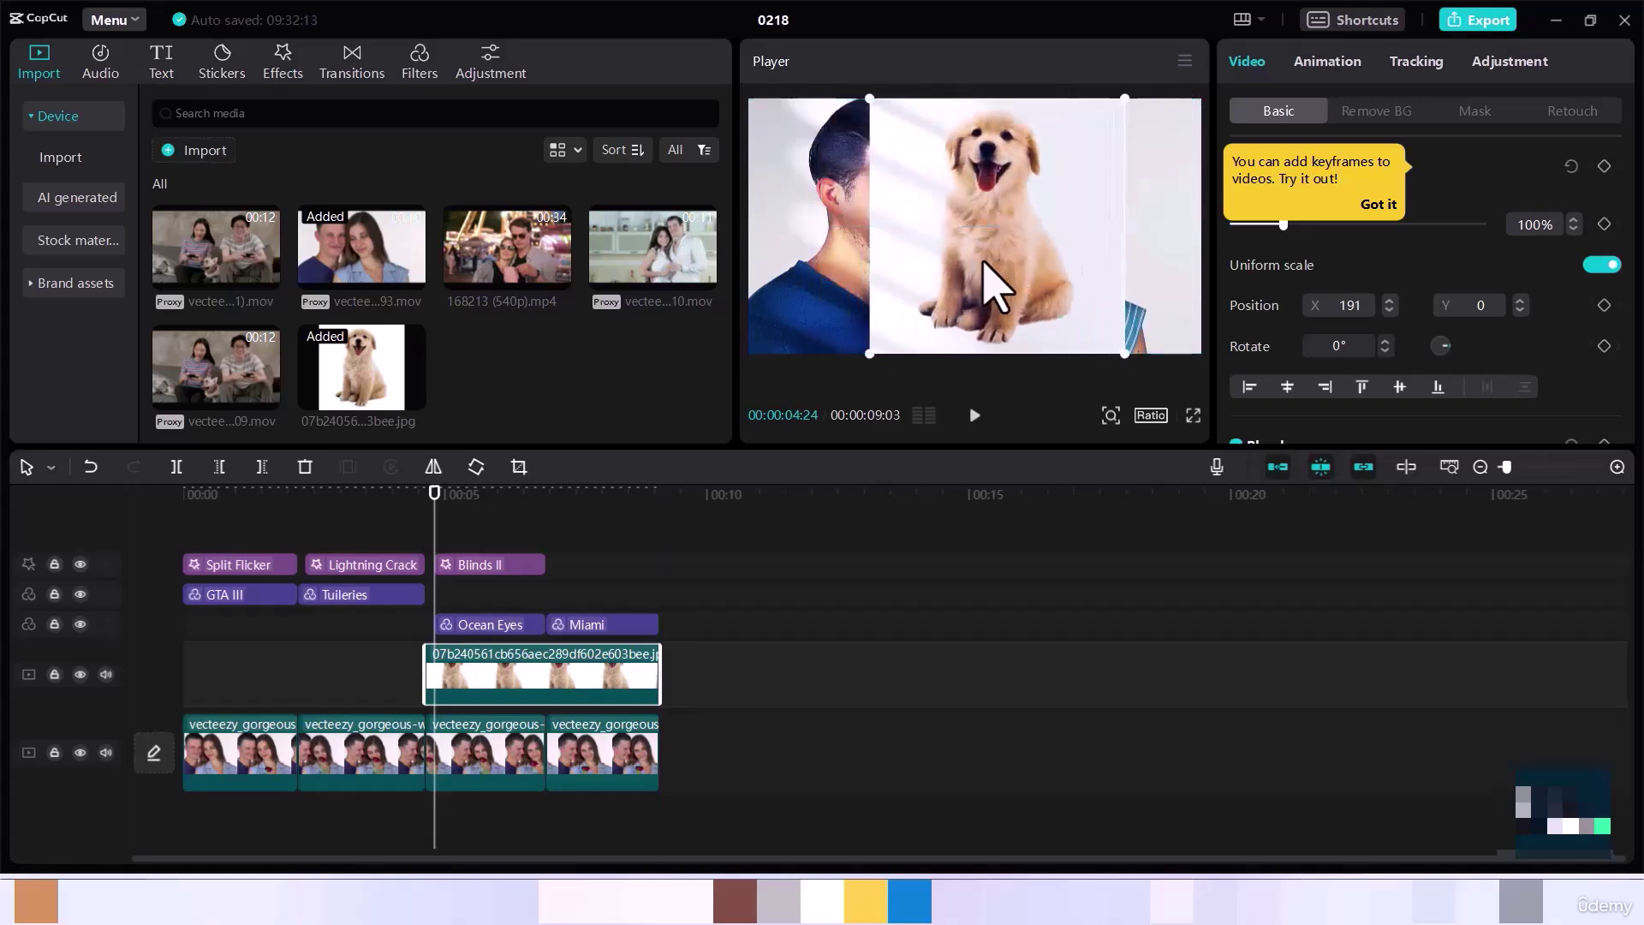
left_click(1379, 205)
left_click(1376, 112)
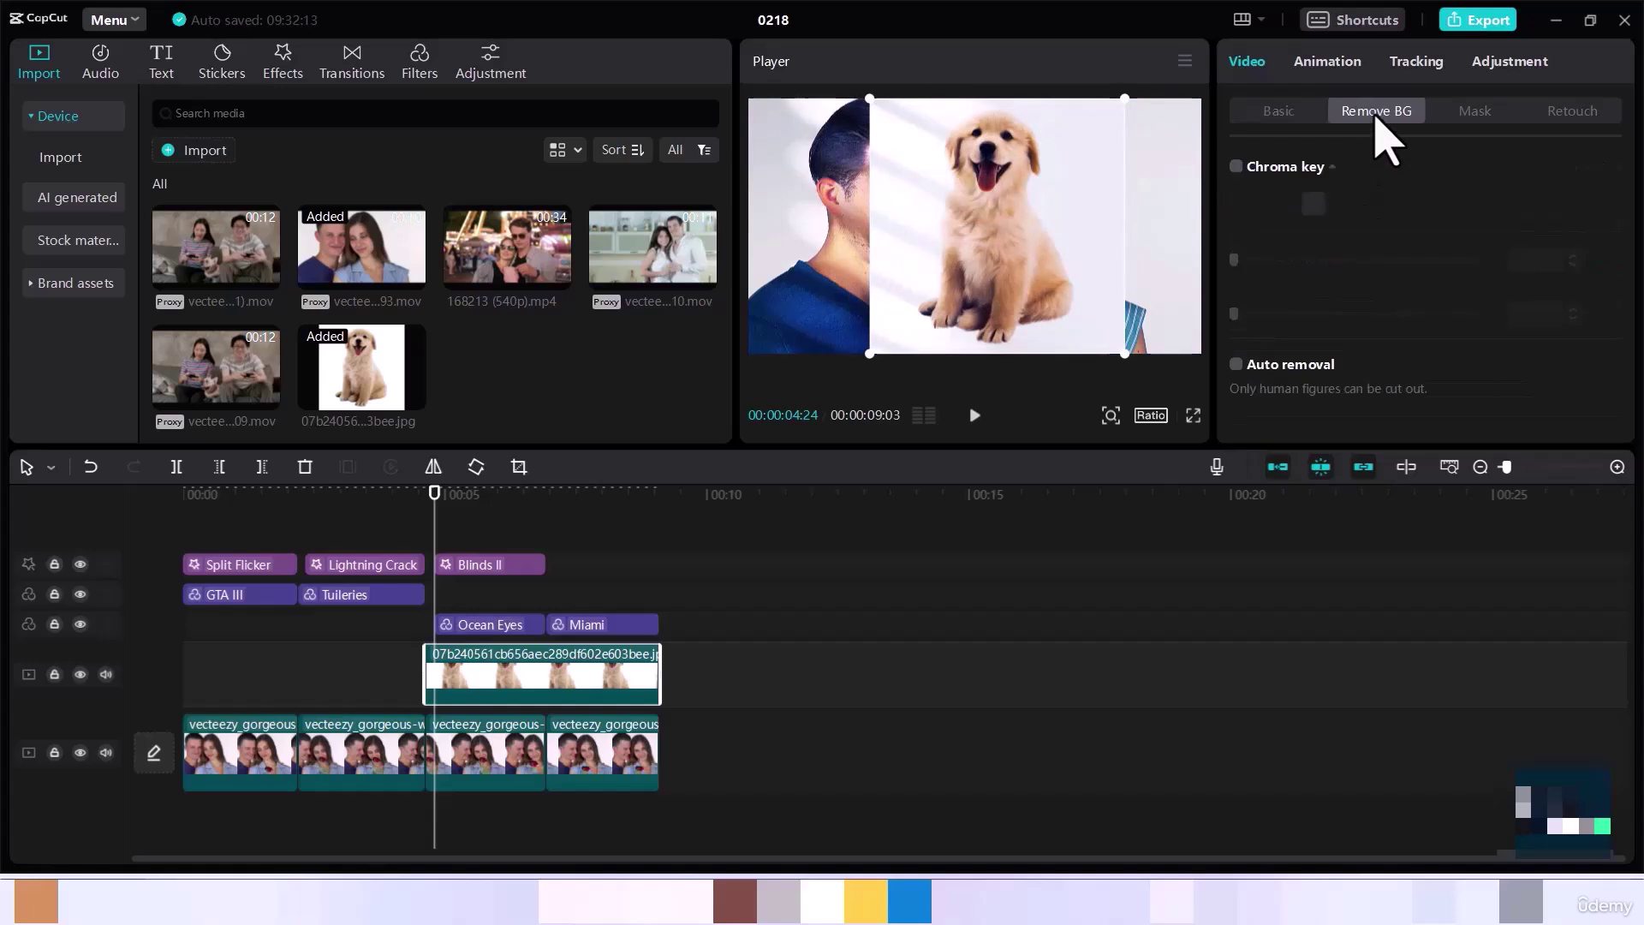
left_click(1238, 367)
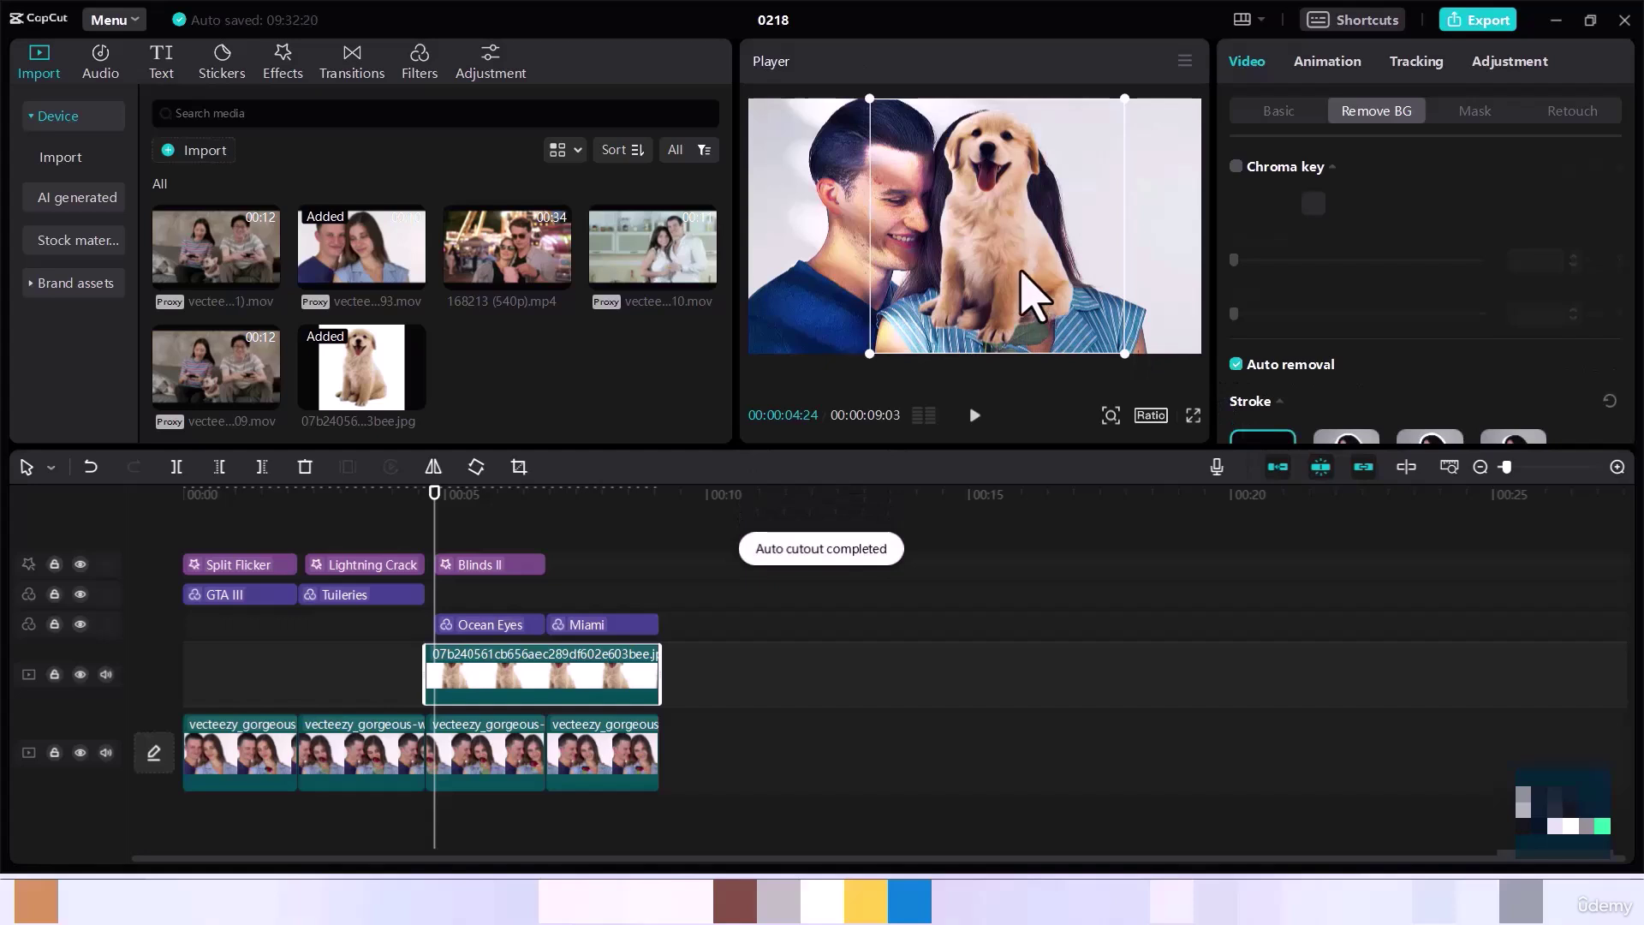
Scale the puppy cutout down and place it in the lower-right corner of the video frame
left_click_drag(1024, 274, 1077, 272)
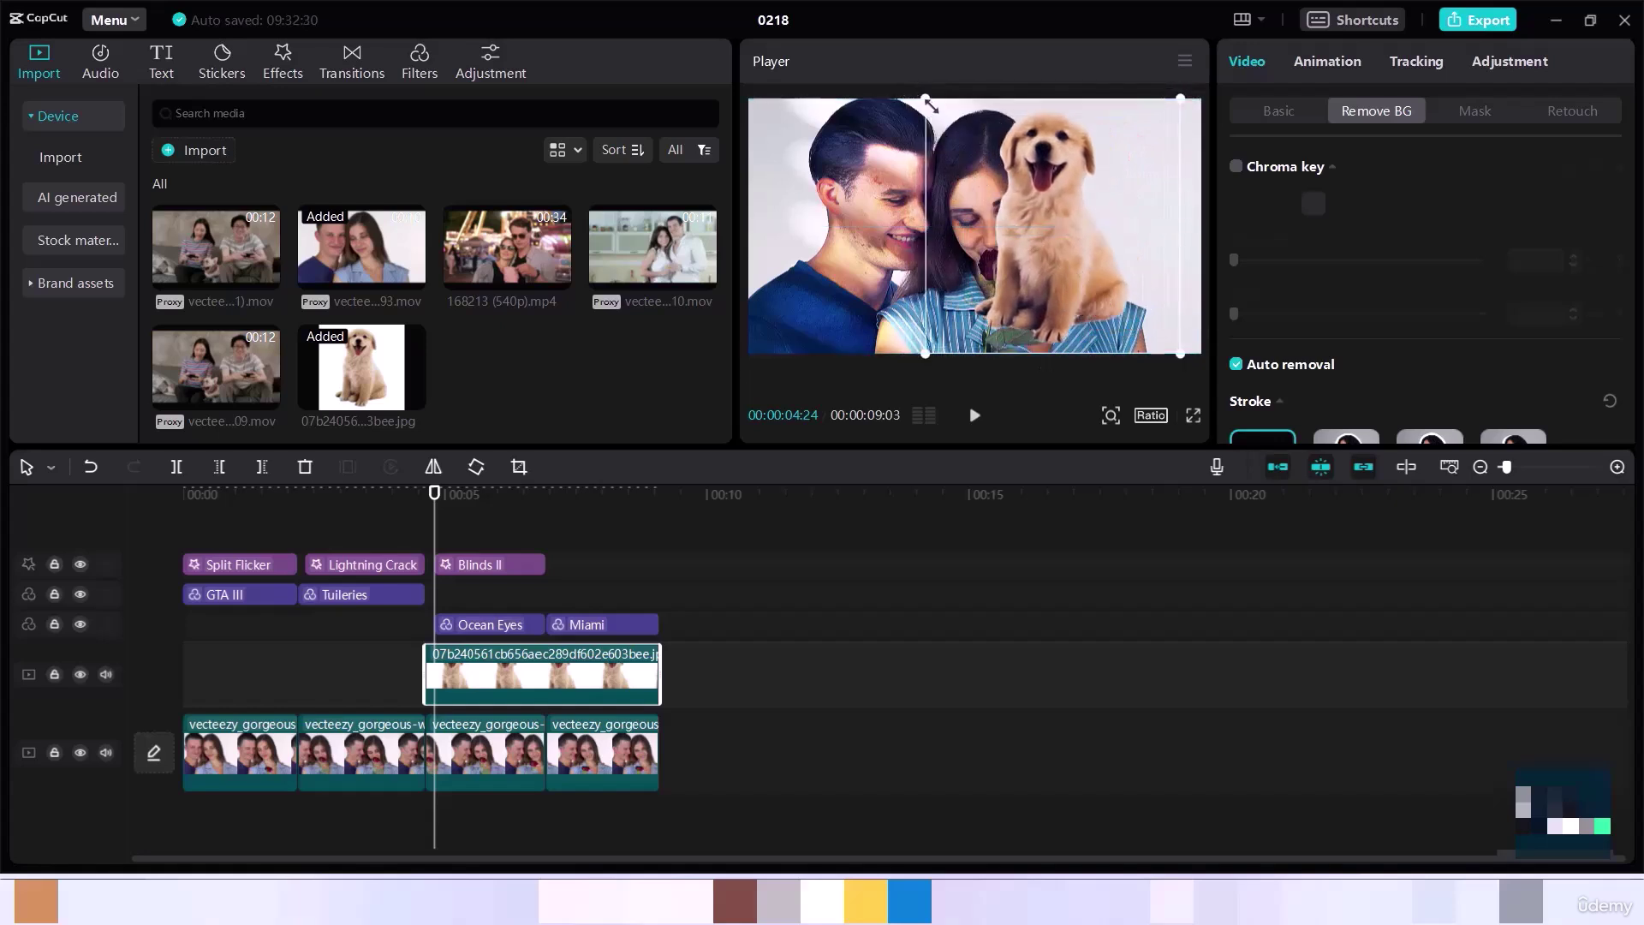
left_click_drag(928, 101, 1005, 175)
left_click_drag(1054, 249, 1122, 288)
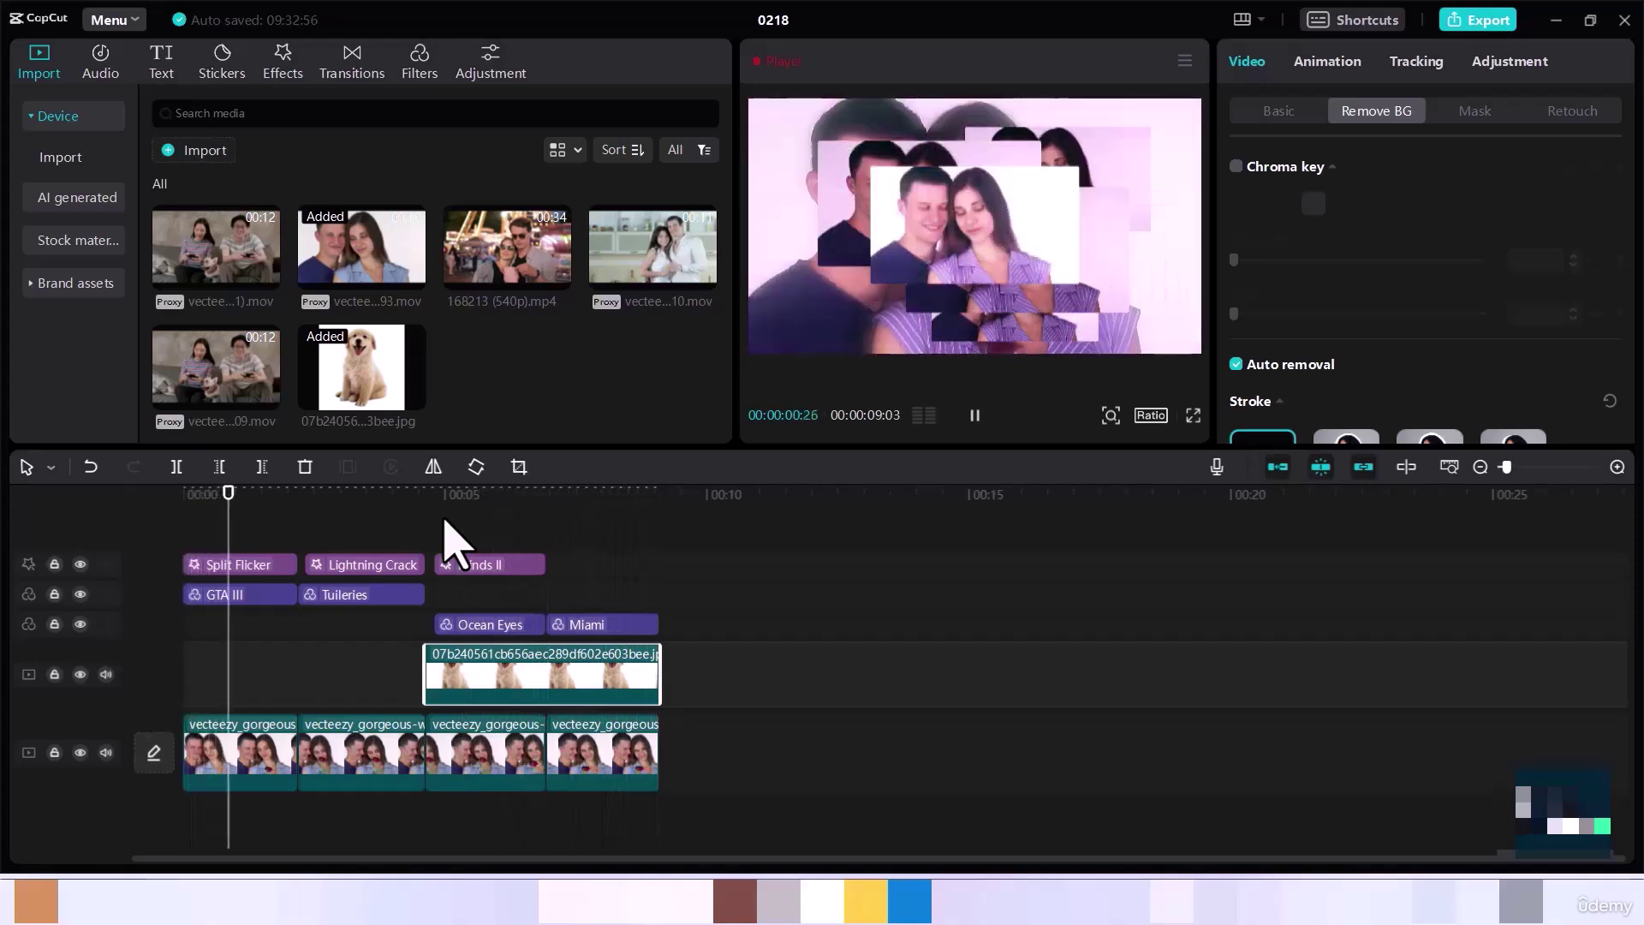
Check the edit by scrubbing through the section with the puppy overlay to the end of the video
key("space")
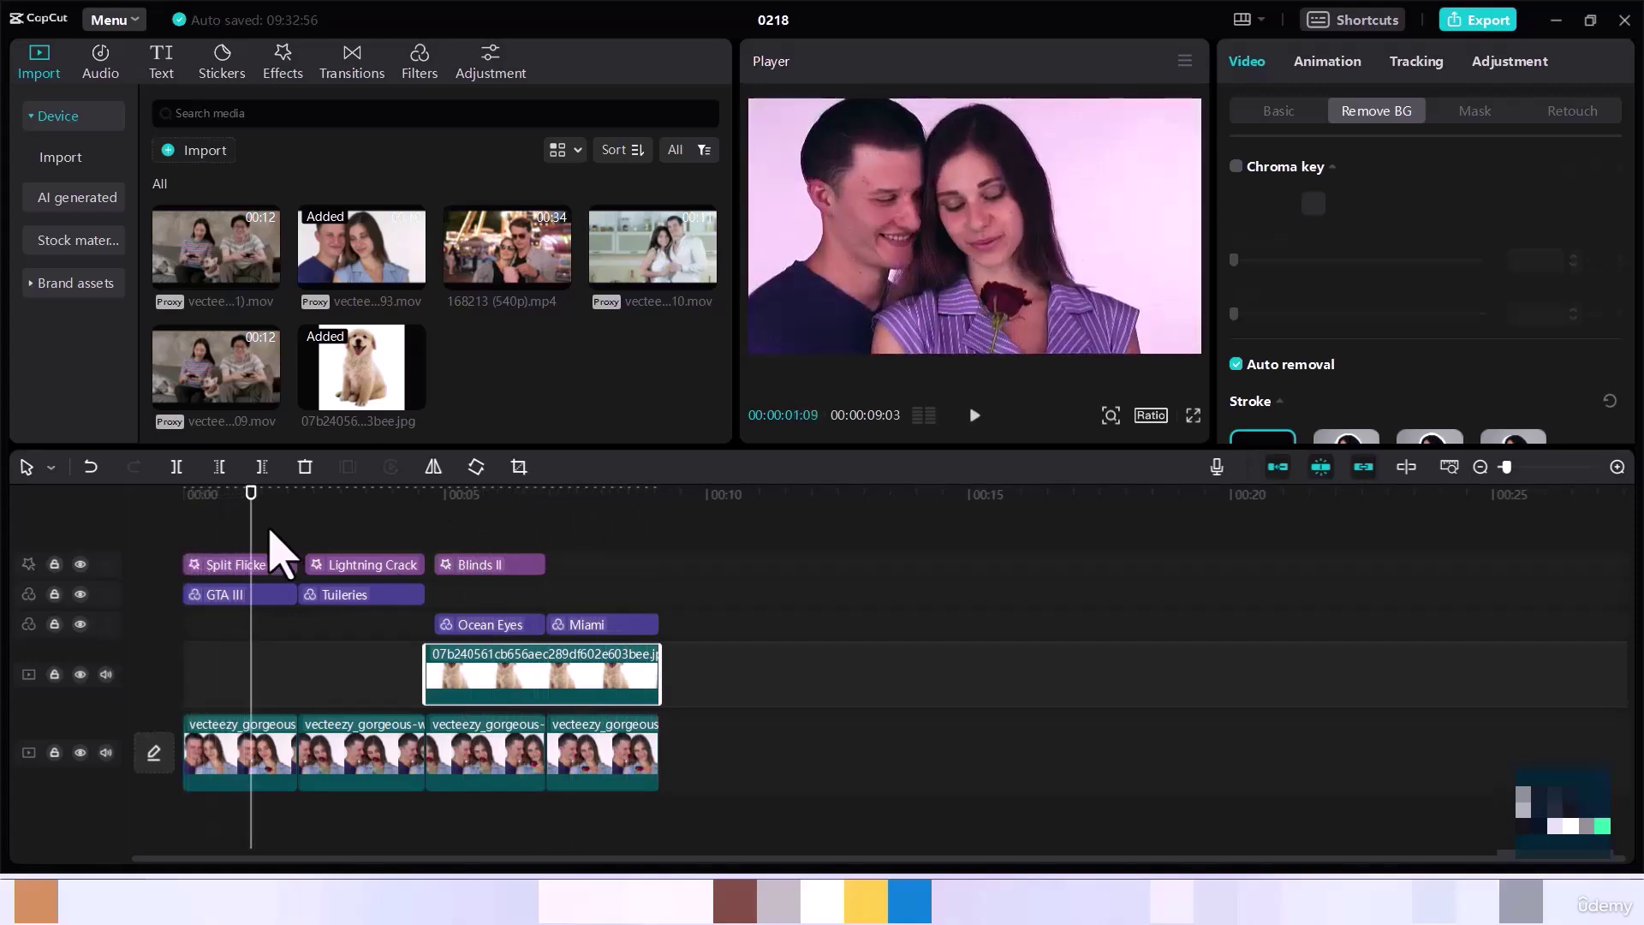
left_click(249, 495)
left_click_drag(427, 495, 484, 523)
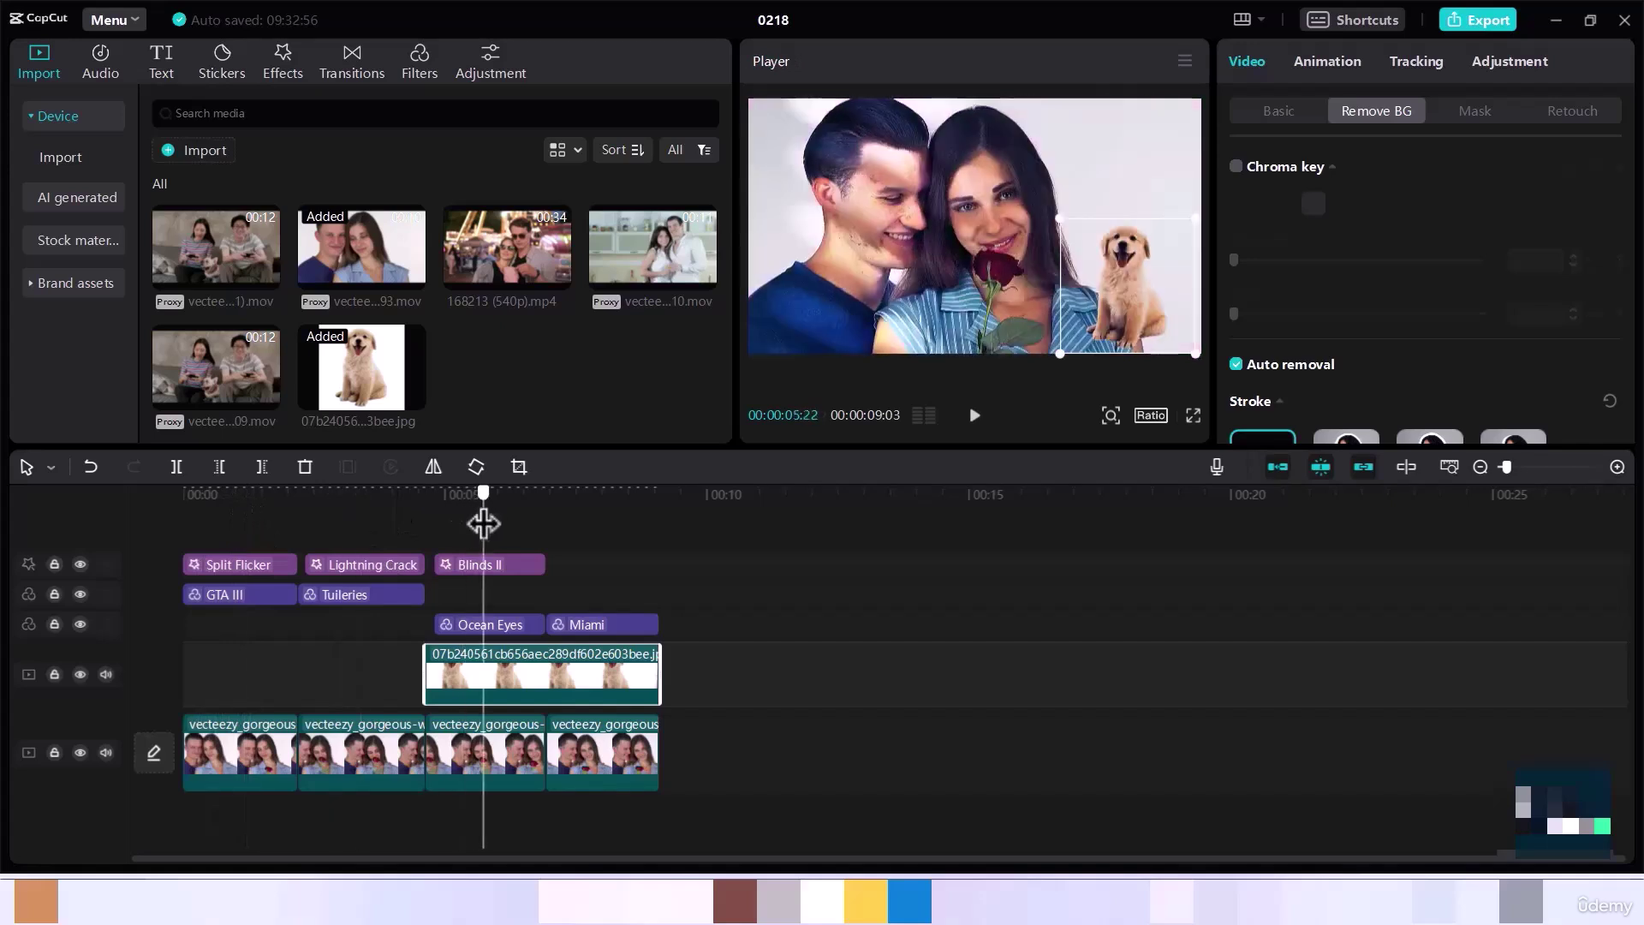
left_click(716, 630)
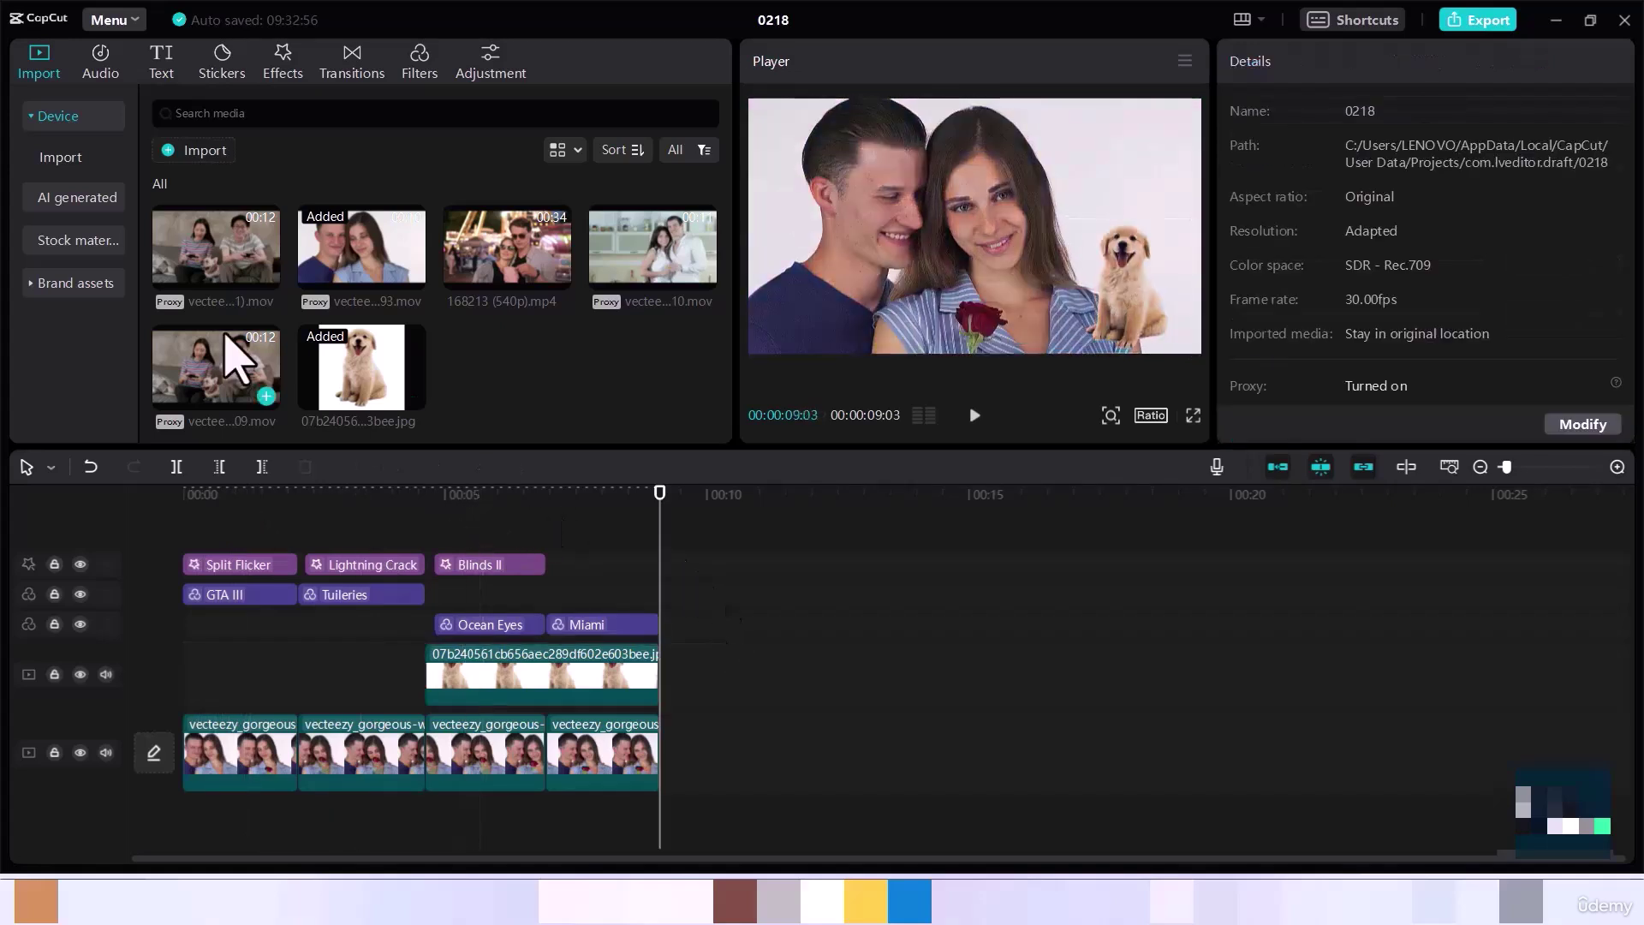
Import the green-screen video Young_African_American_Woman_Laughing_Dancing_2 from the Downloads folder into the project media
left_click(206, 154)
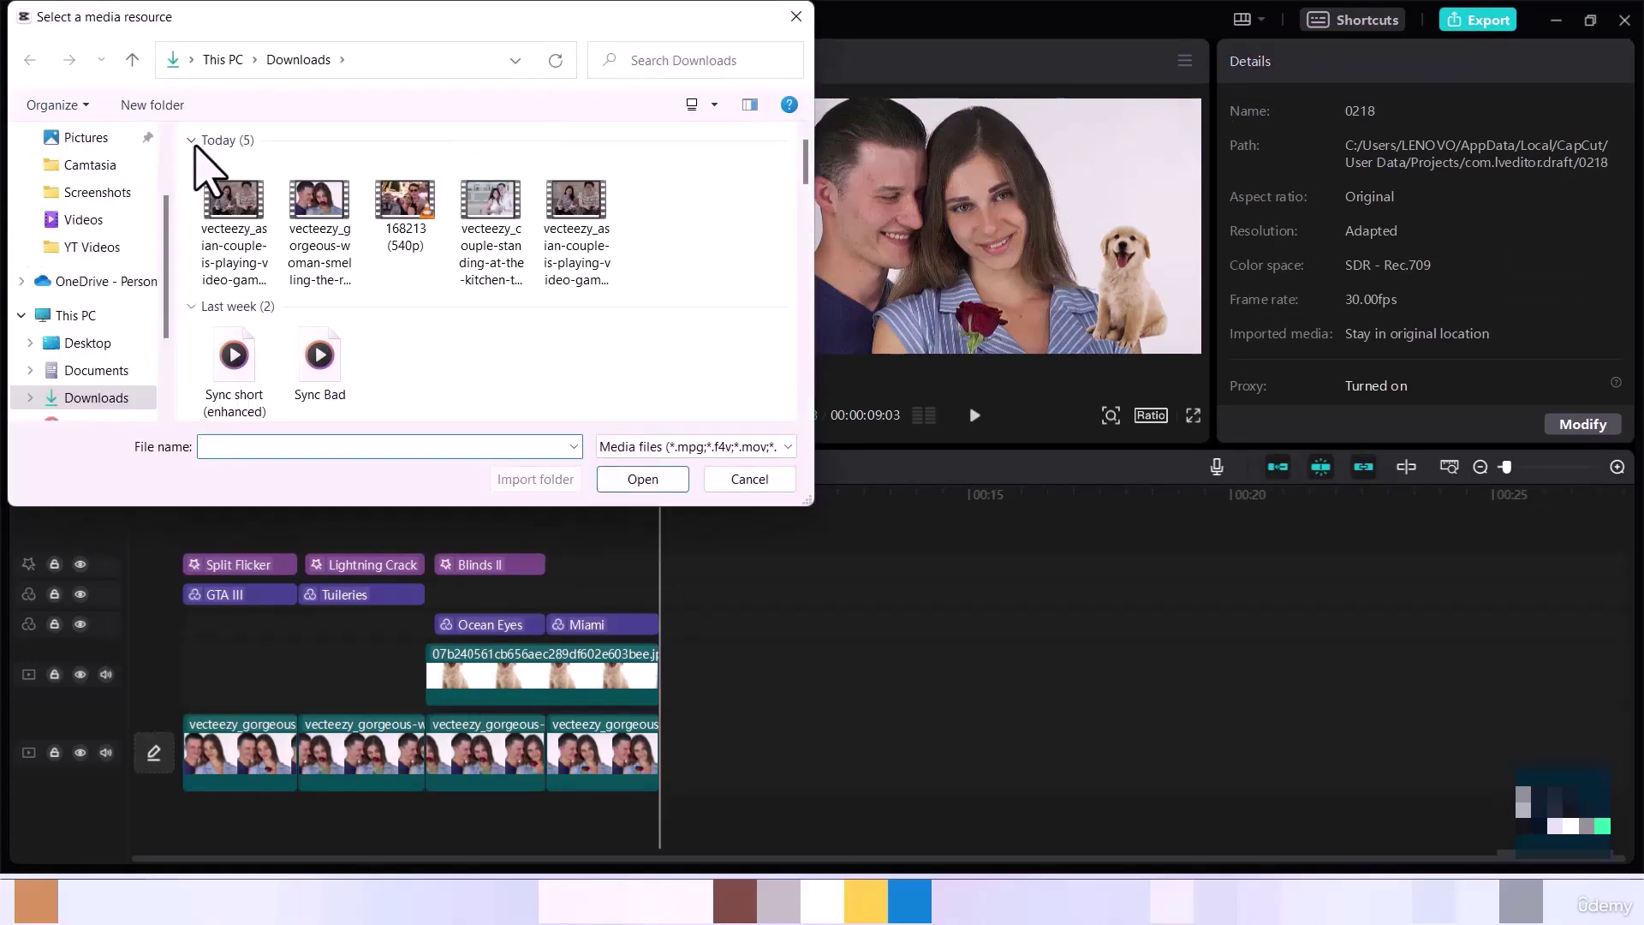
left_click_drag(806, 177, 807, 243)
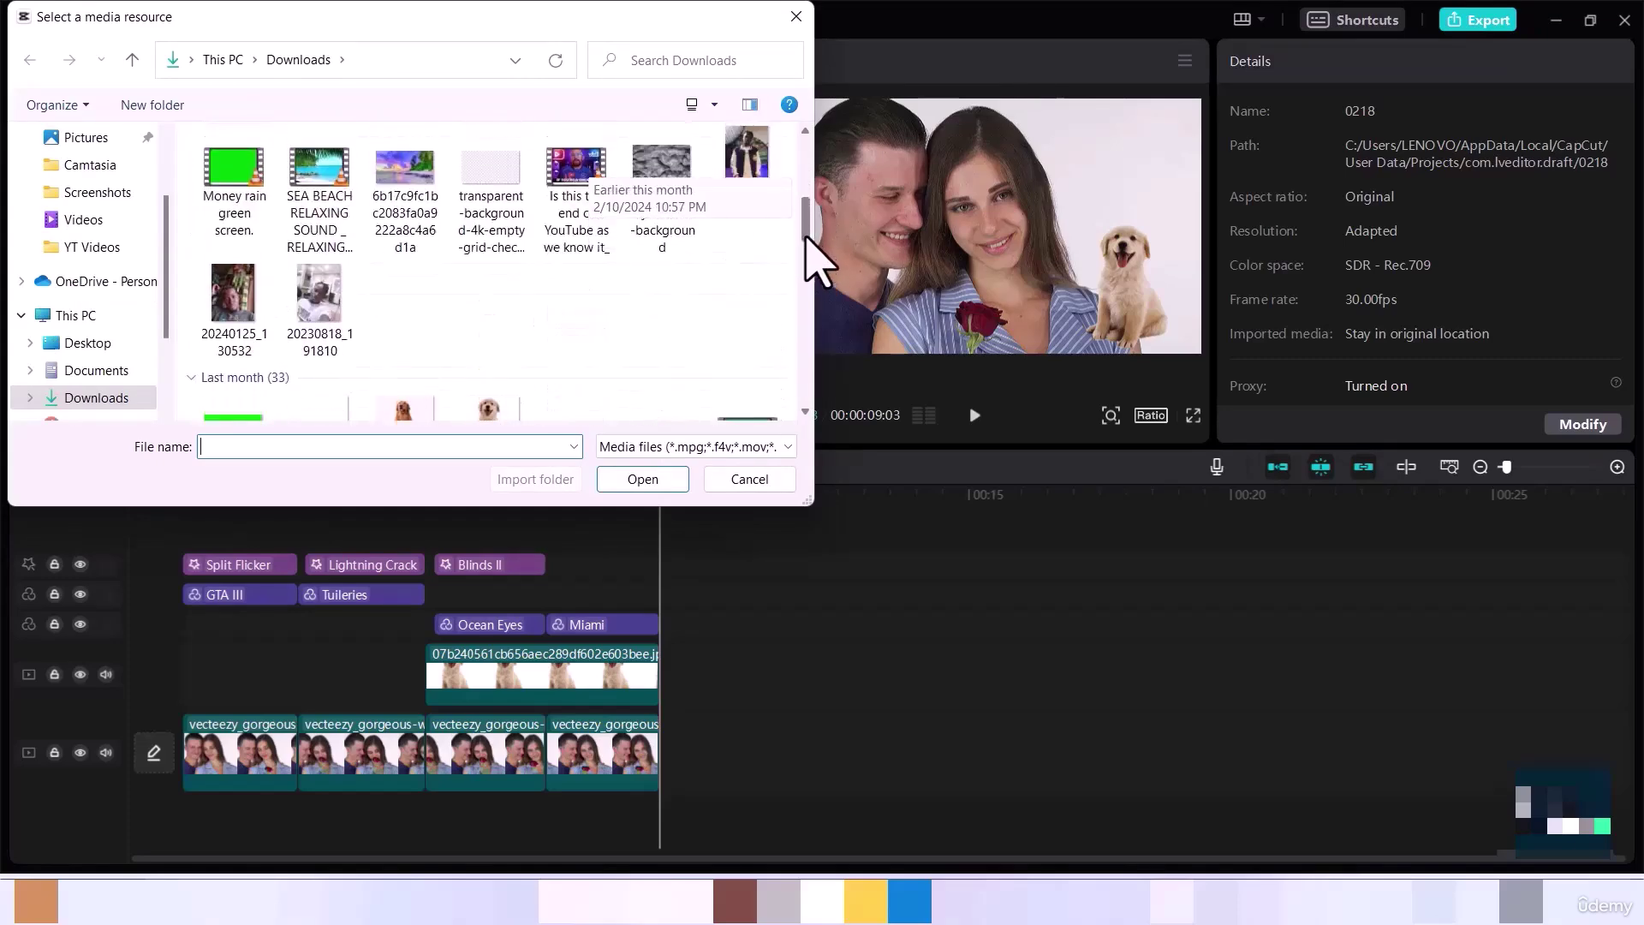
scroll(807, 240, "down", 3)
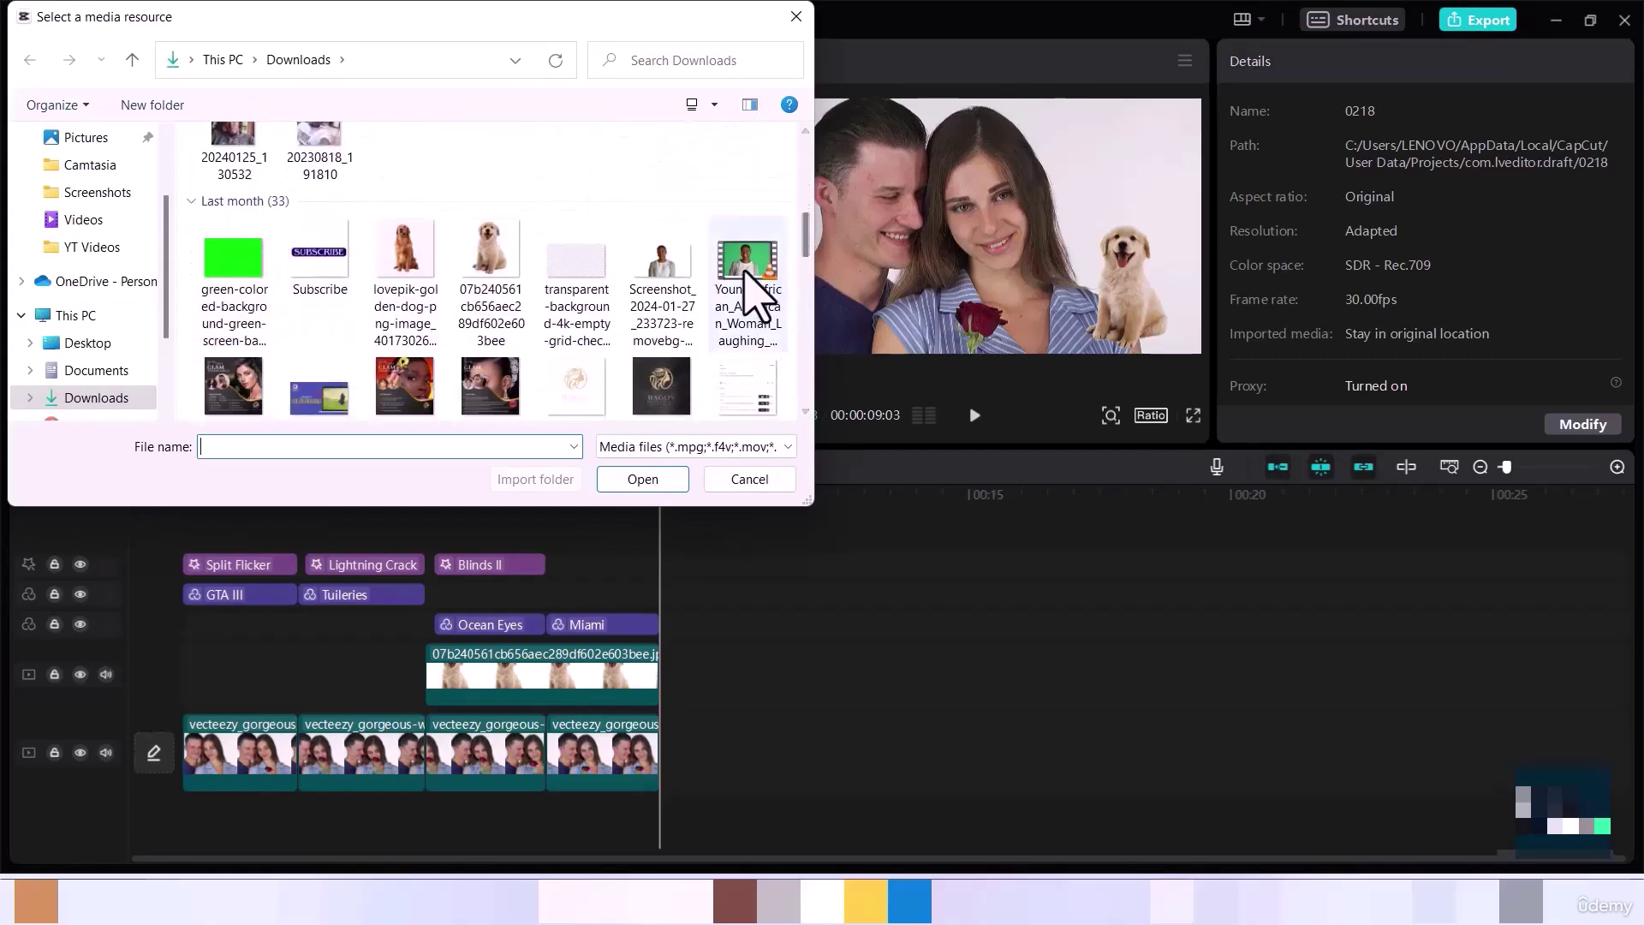
left_click(744, 272)
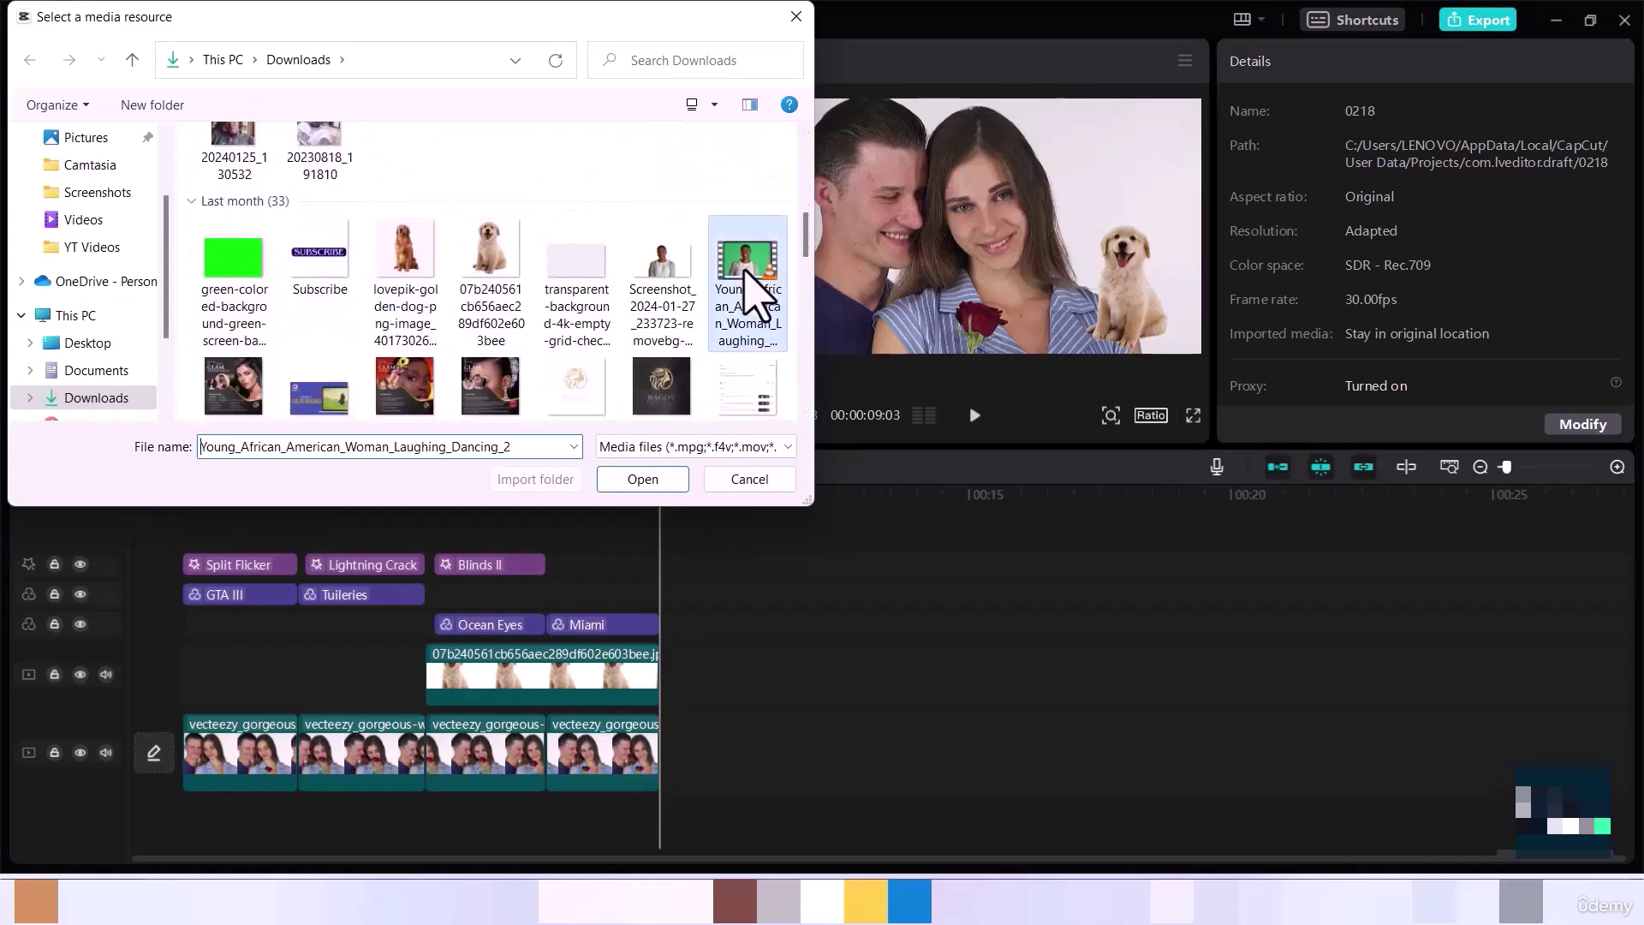
left_click(666, 482)
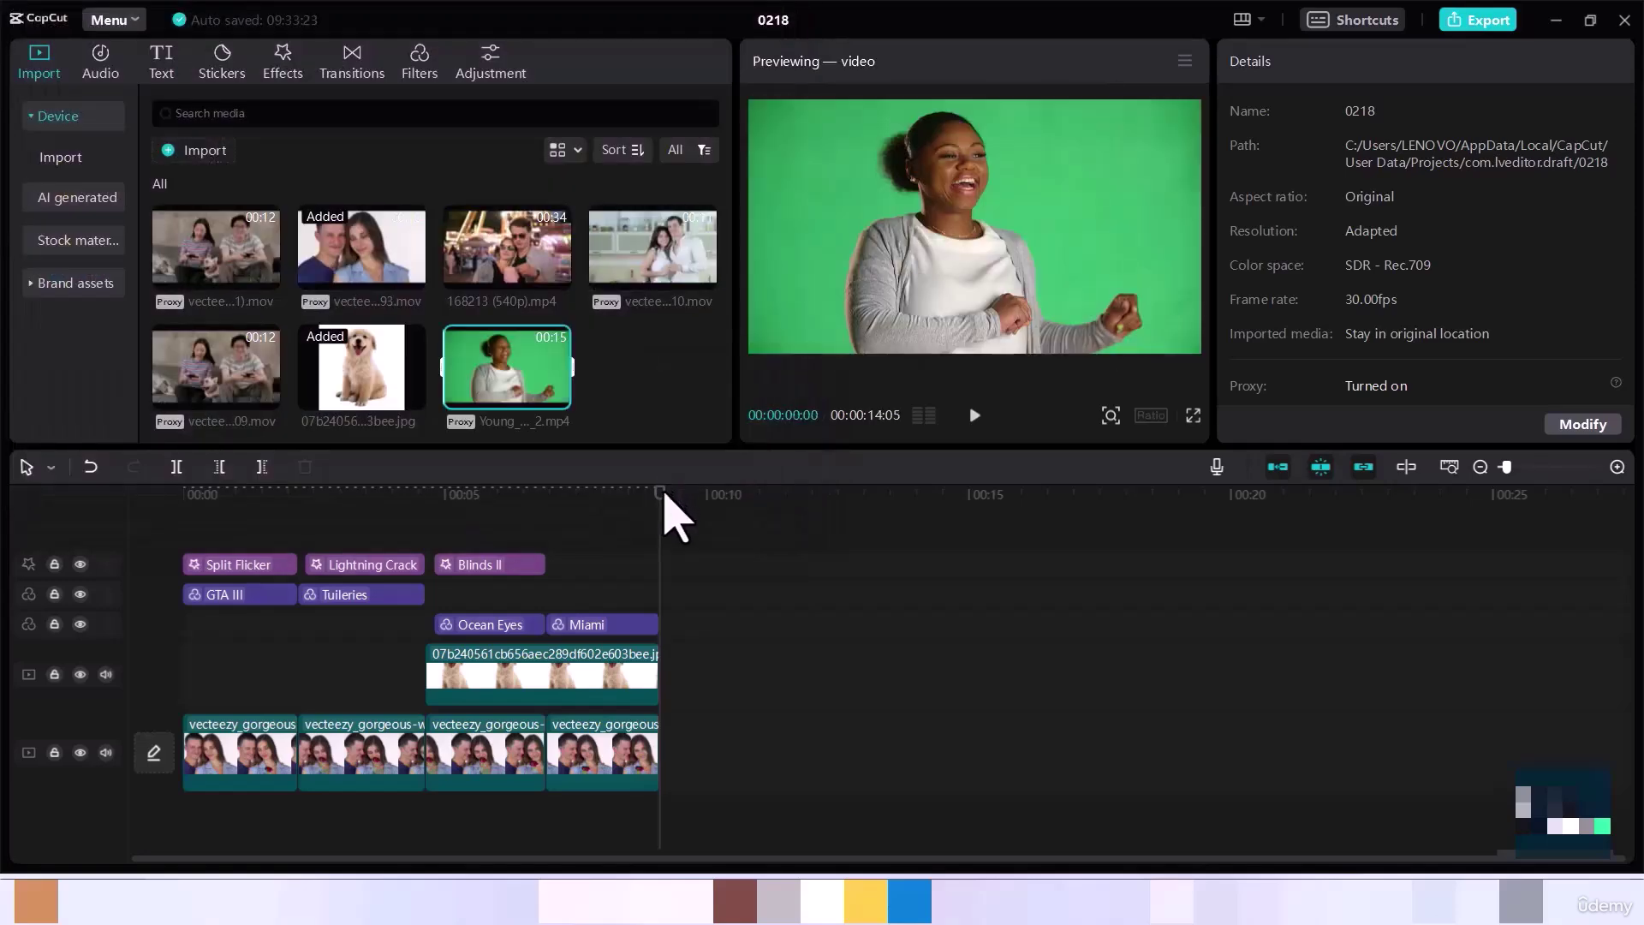
Insert the green-screen clip at 00:00:04:24, split it at 00:00:09:03 and delete the part after the split
left_click_drag(664, 494, 436, 519)
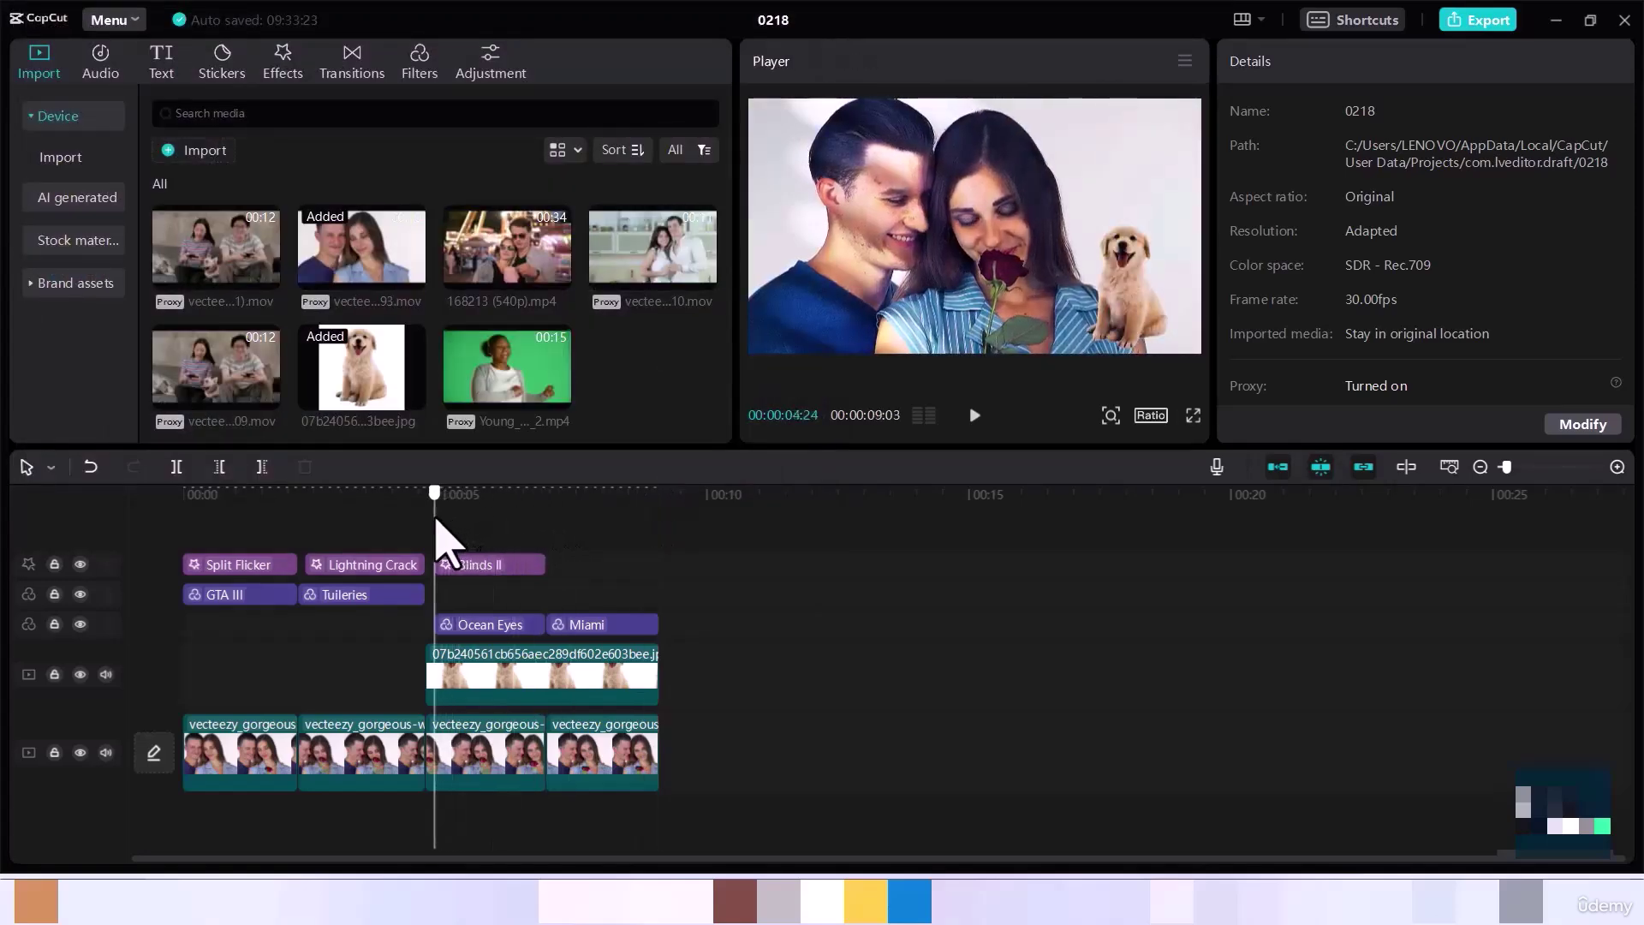
left_click(558, 398)
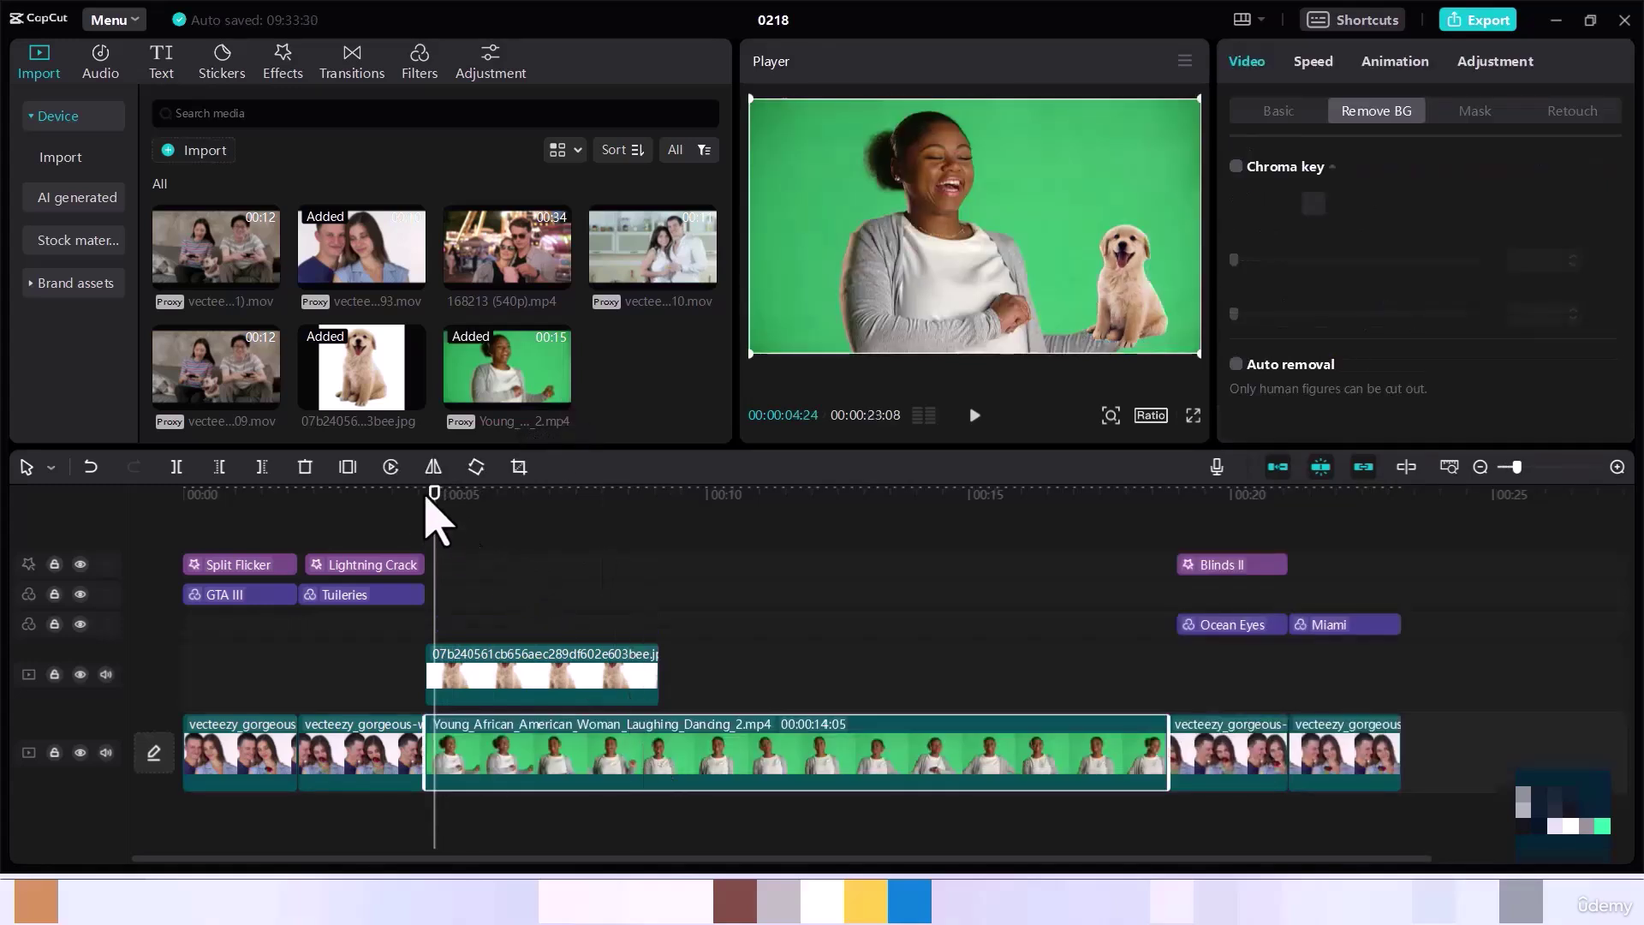
left_click_drag(435, 514, 662, 553)
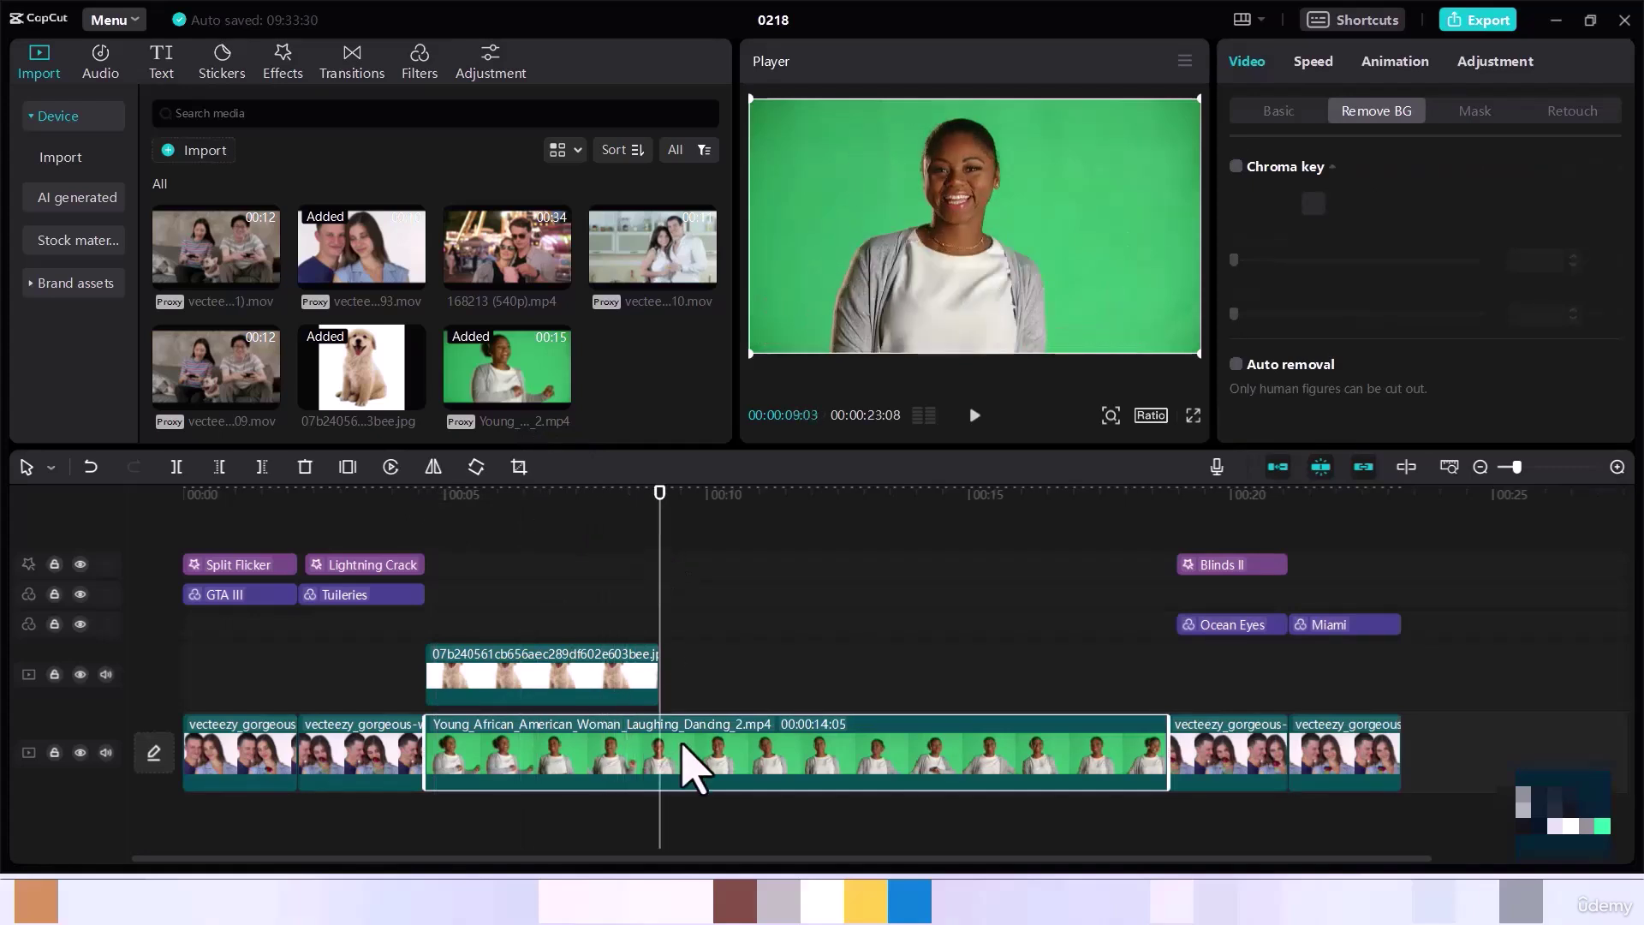
key("ctrl+b")
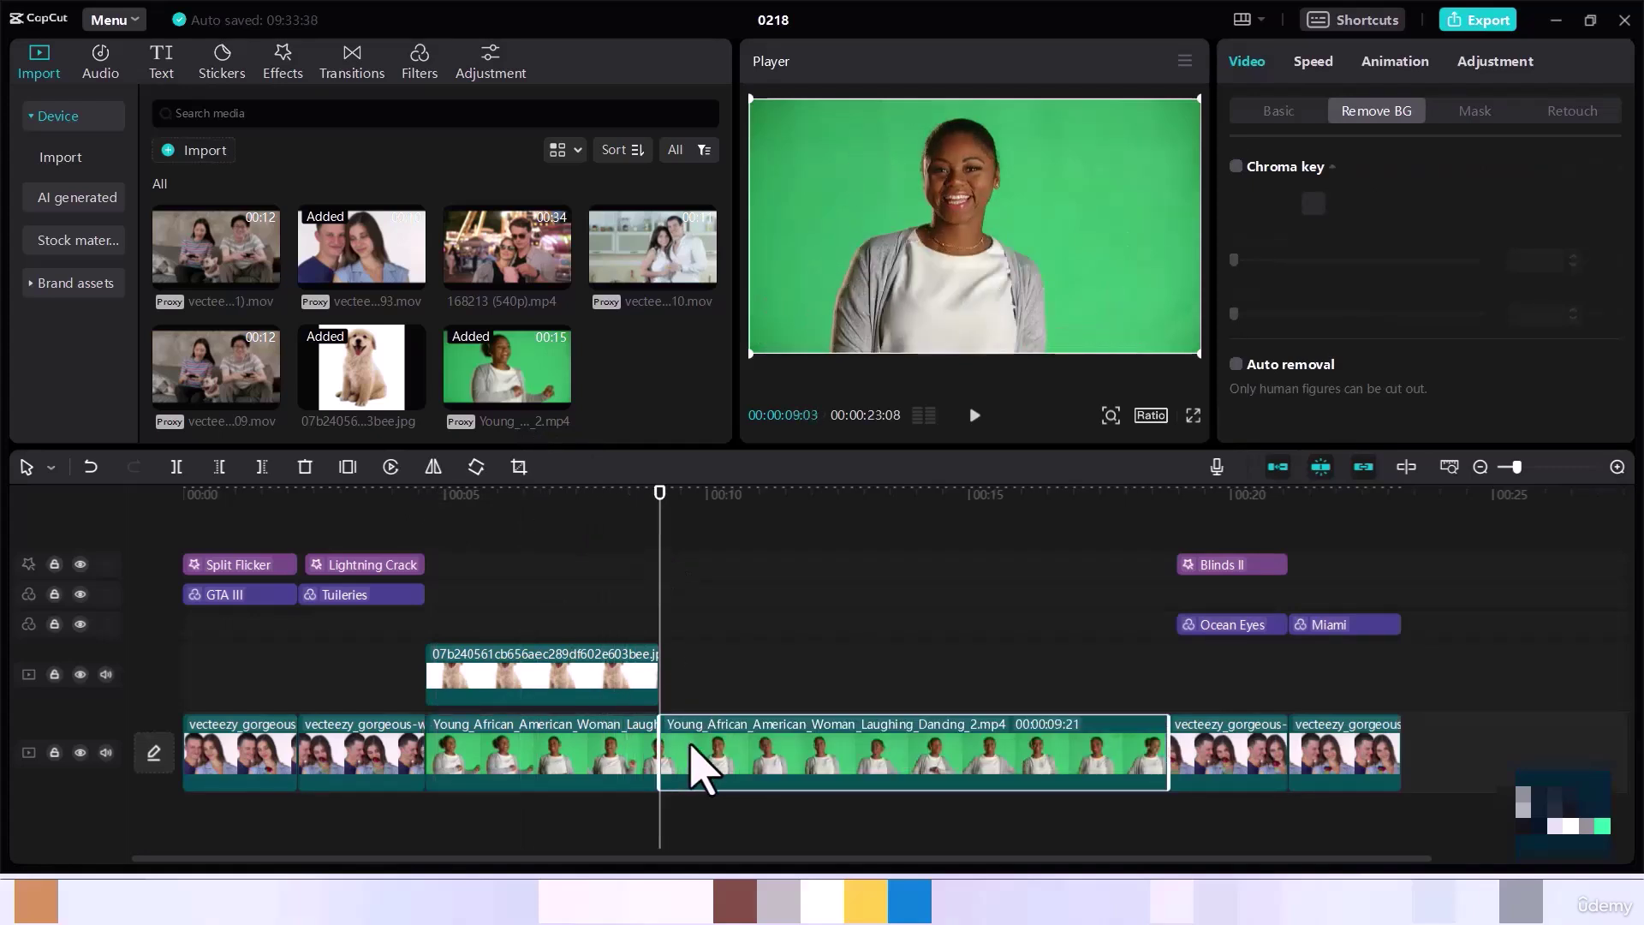
key("Delete")
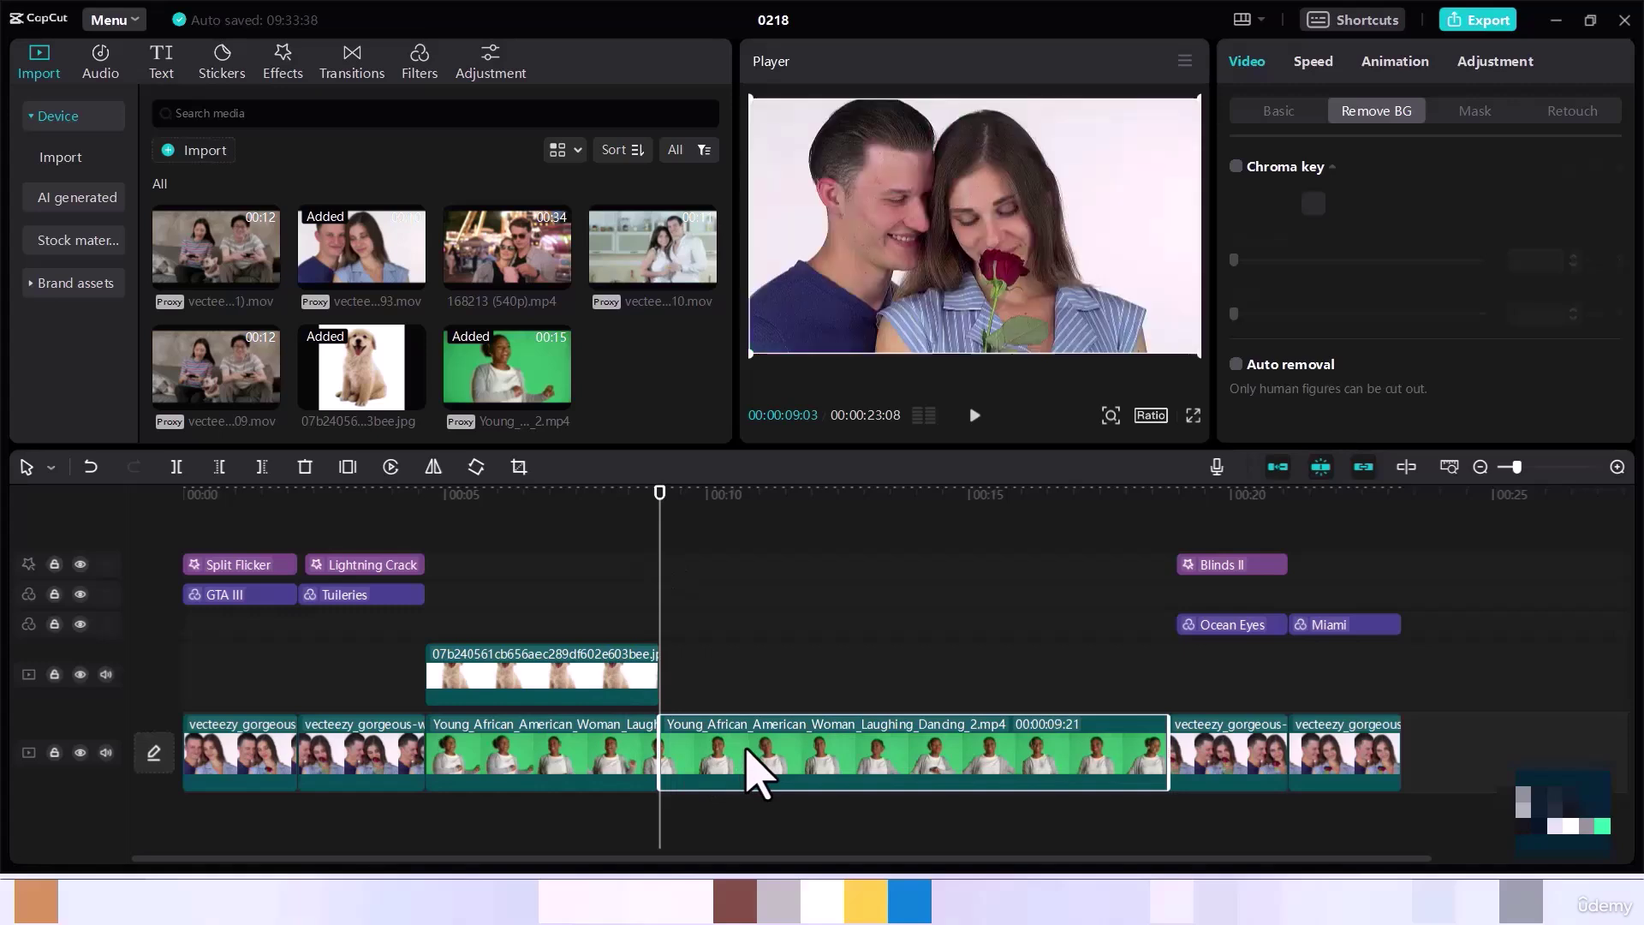
Move the green-screen clip and the puppy image together up one track, above the main couple footage
left_click(558, 754)
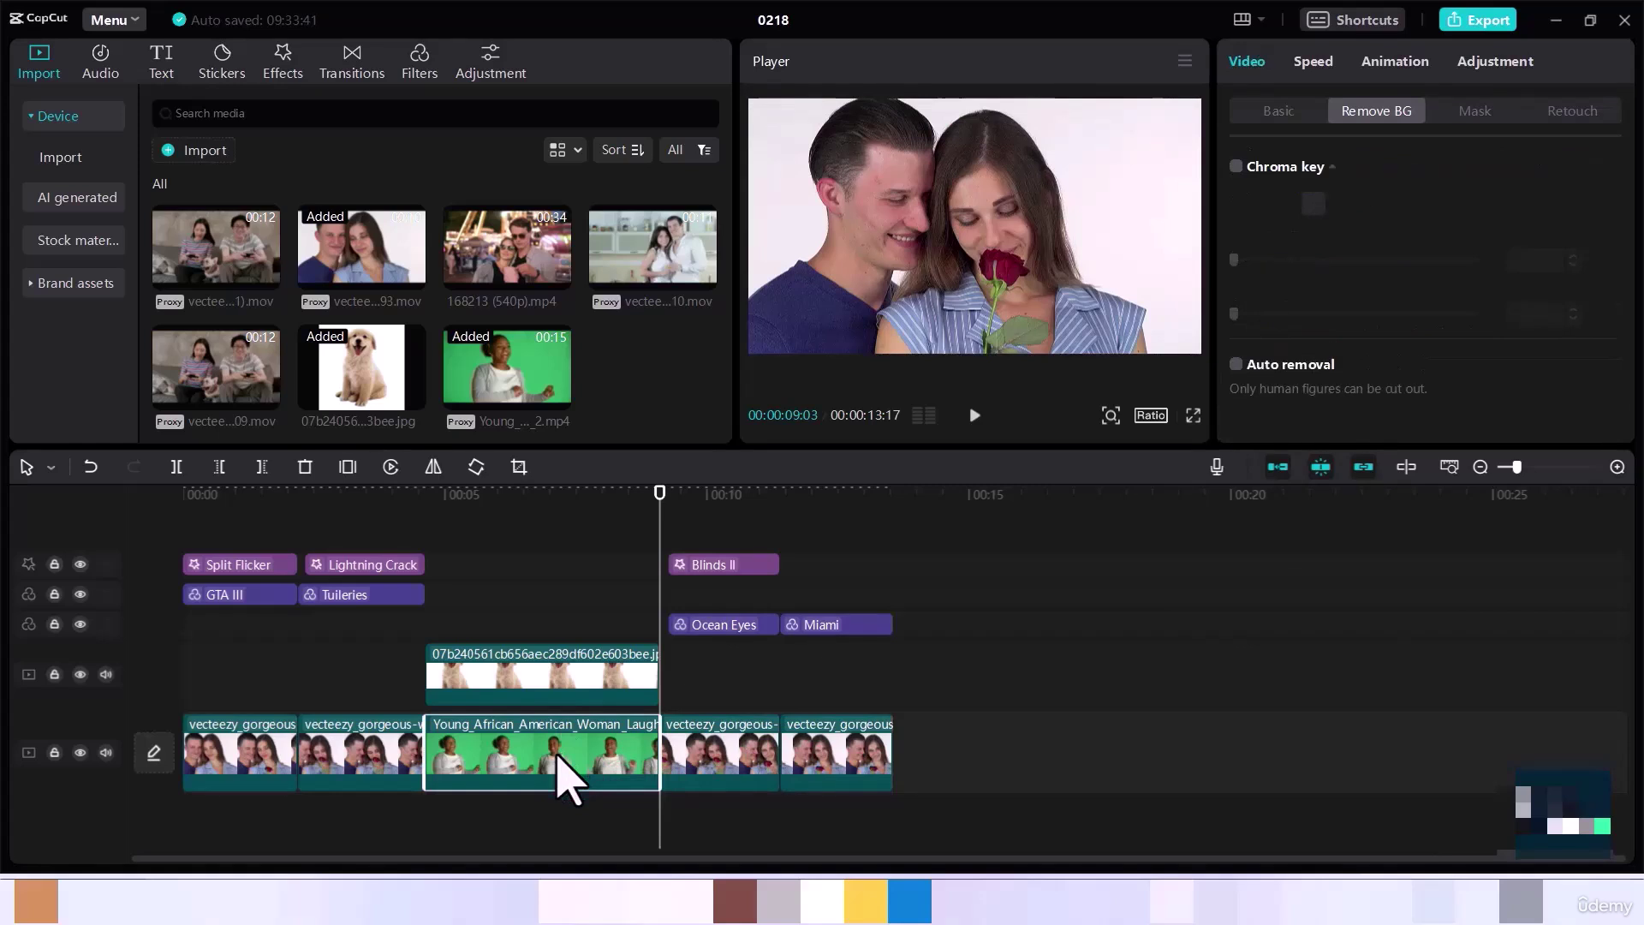
left_click(553, 698, "ctrl")
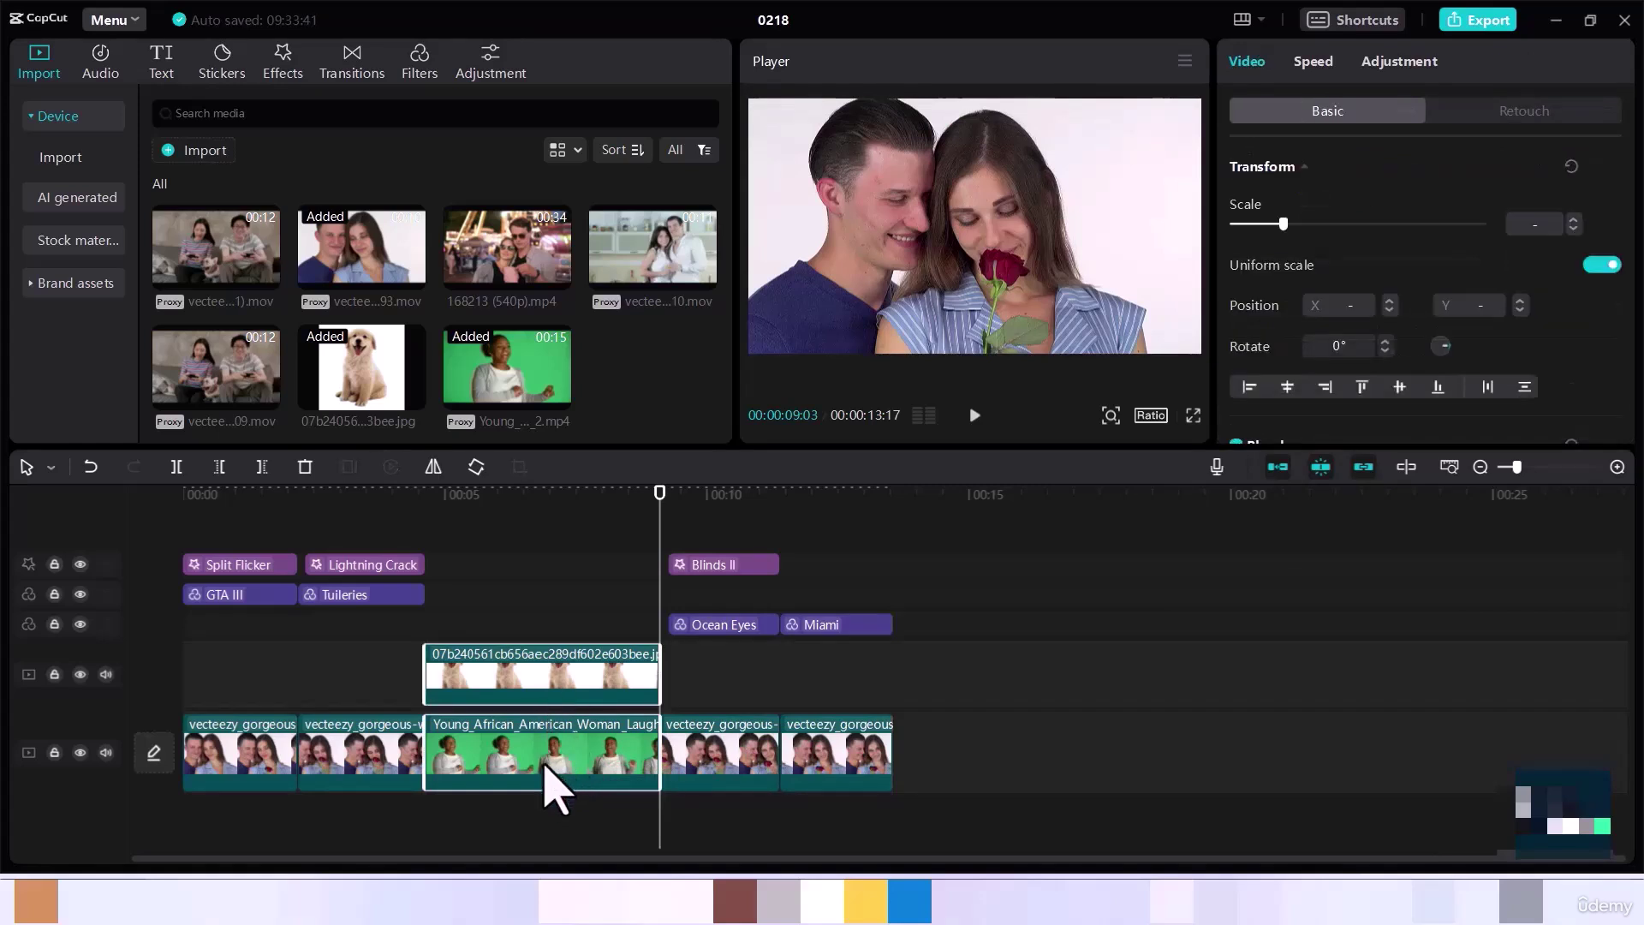
left_click_drag(544, 761, 549, 692)
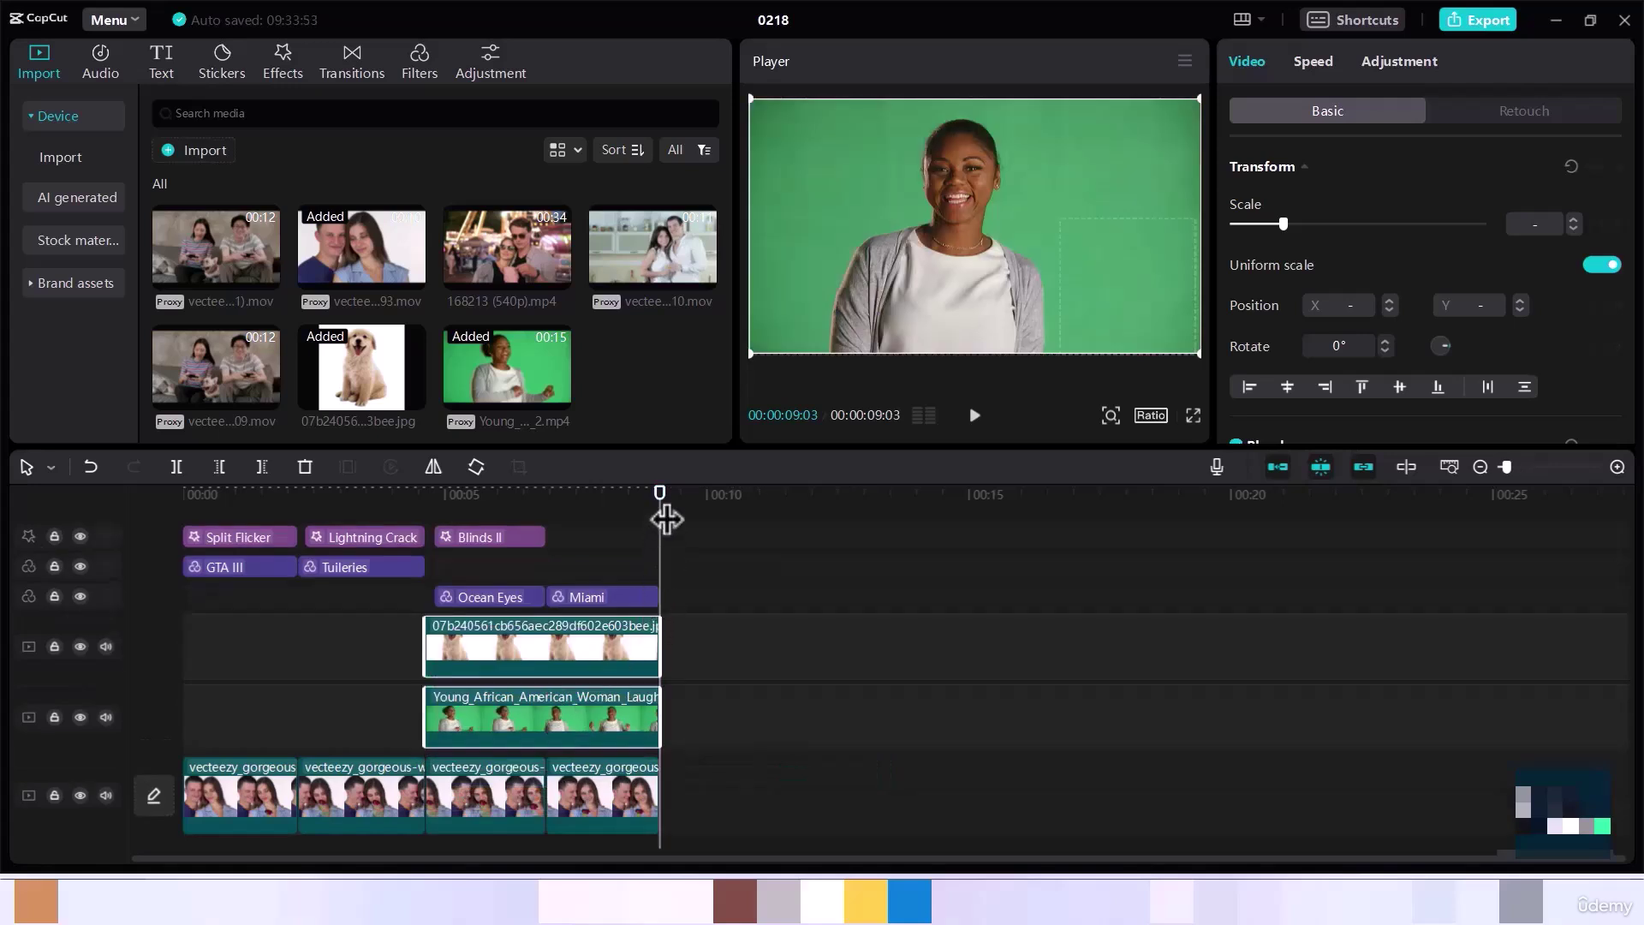
At 00:00:08:00, scale only the green-screen clip to 50% and move it toward the lower left of the frame
left_click_drag(660, 512, 603, 512)
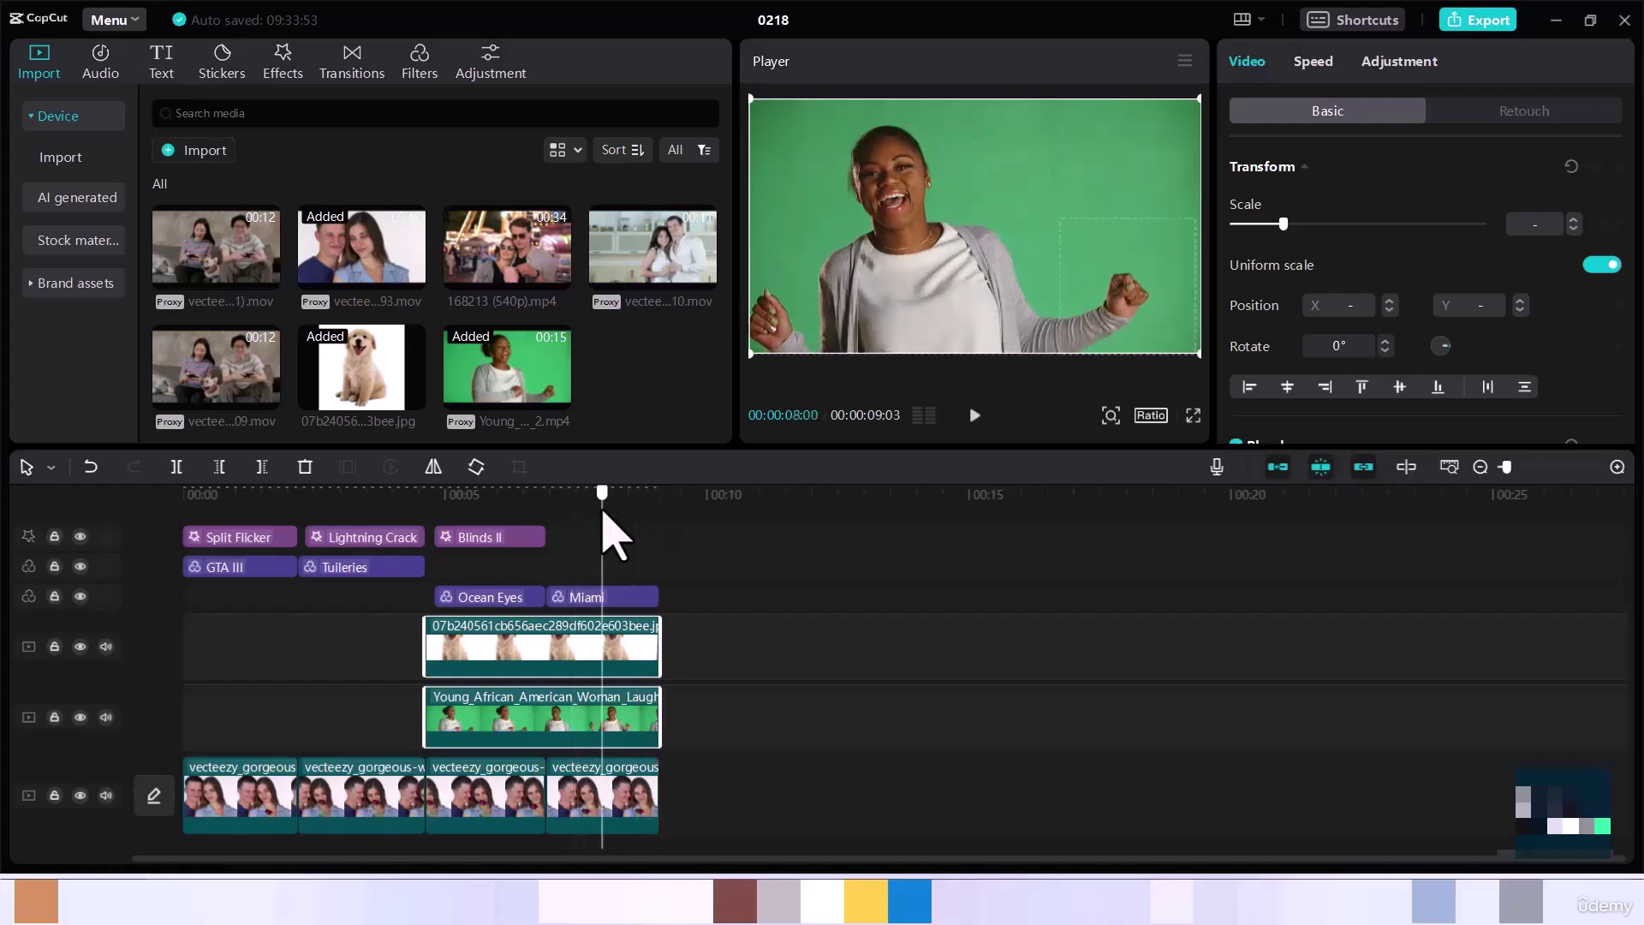
left_click(541, 709)
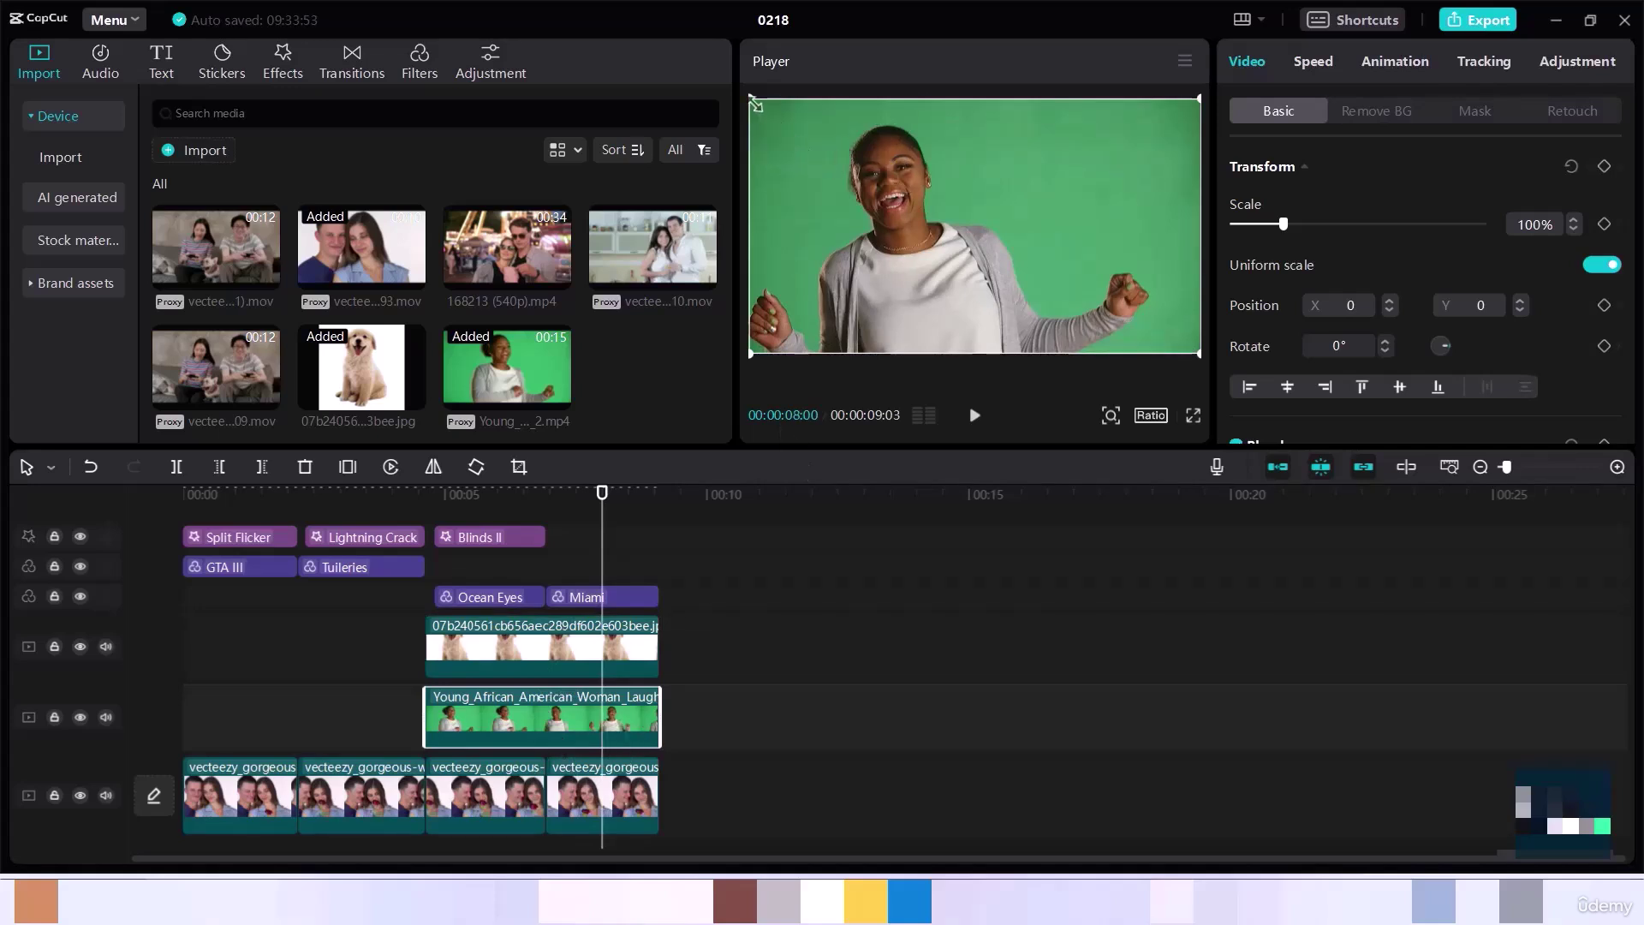
left_click_drag(750, 98, 863, 162)
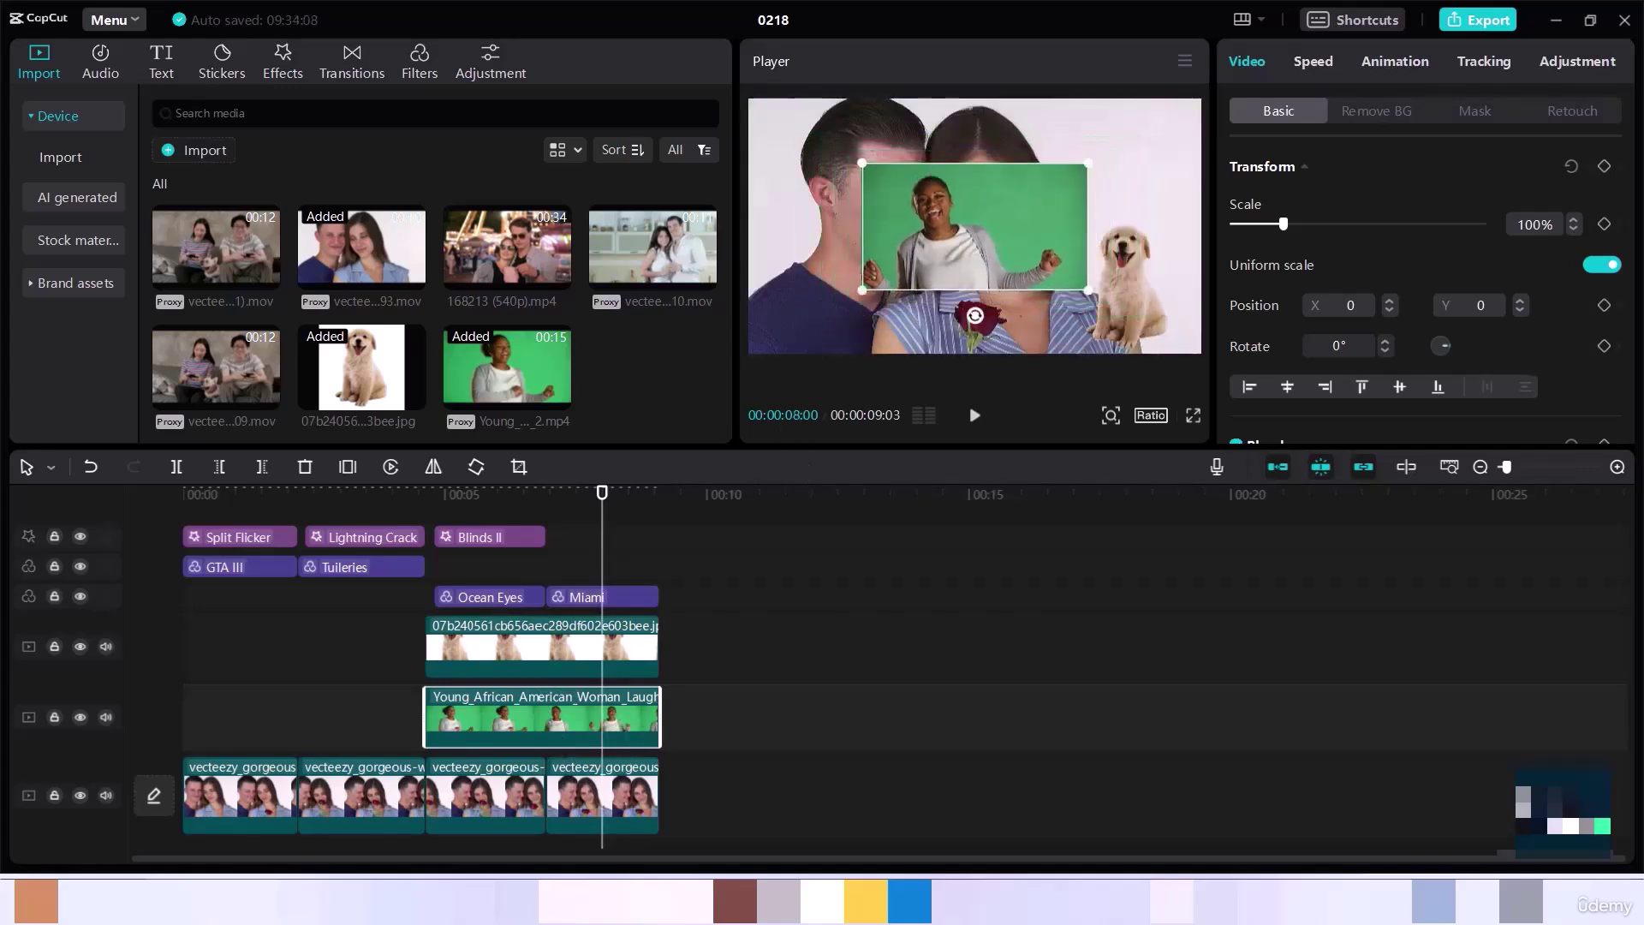
left_click_drag(981, 203, 906, 251)
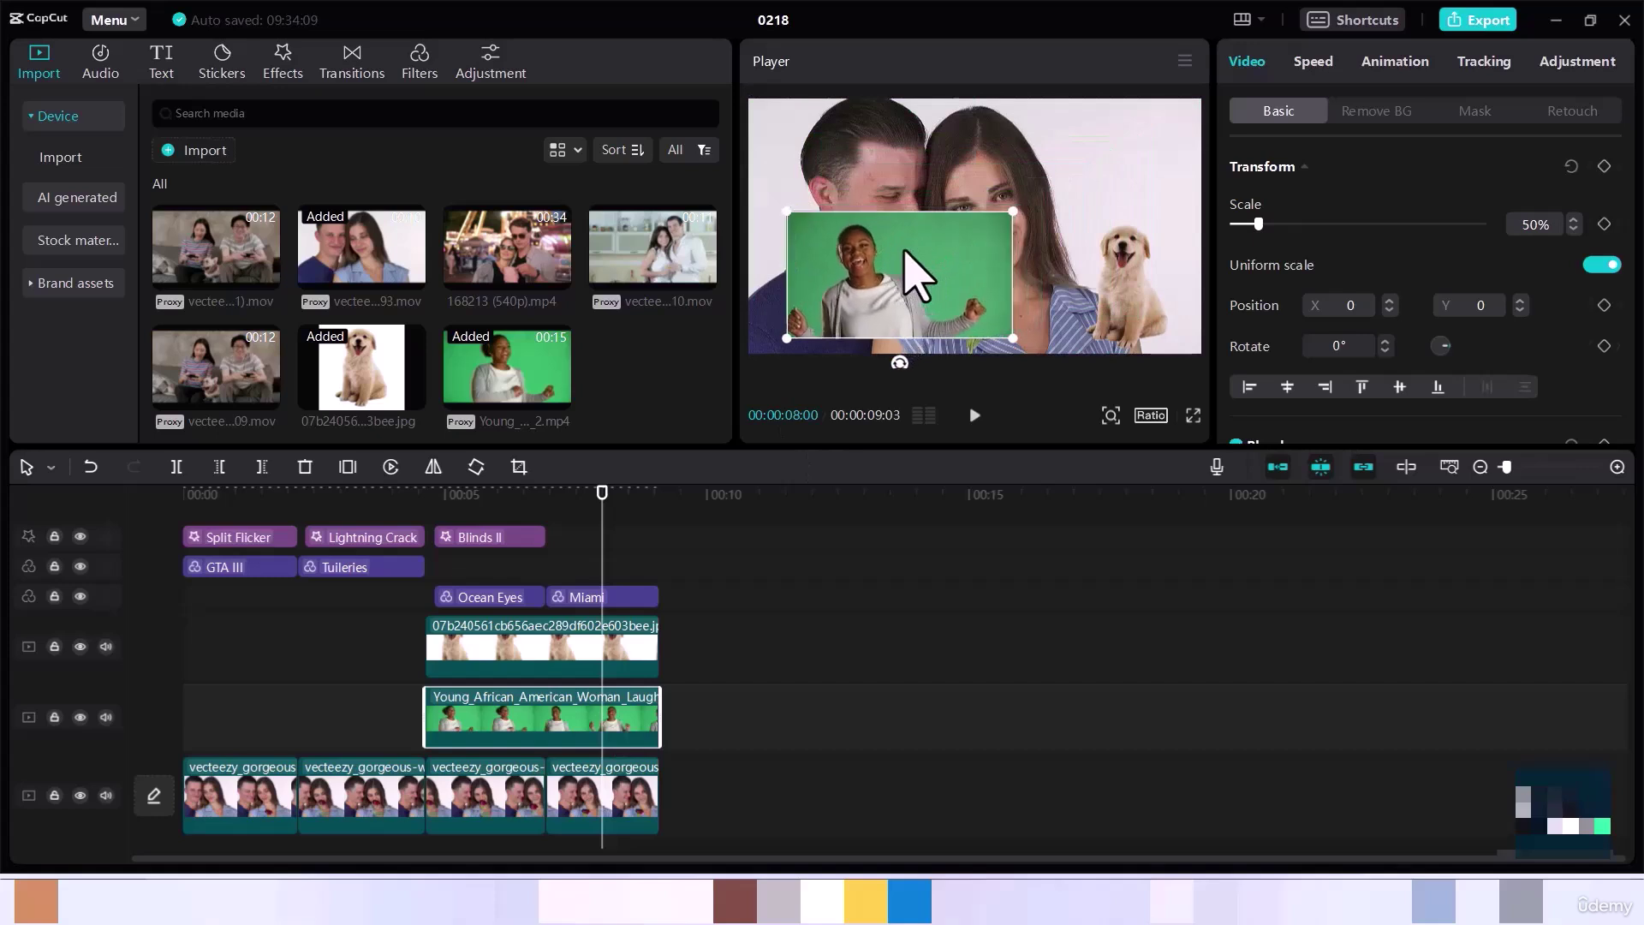
Remove the green-screen clip's background with Auto removal and position the woman in the lower-left corner of the frame
left_click(1369, 111)
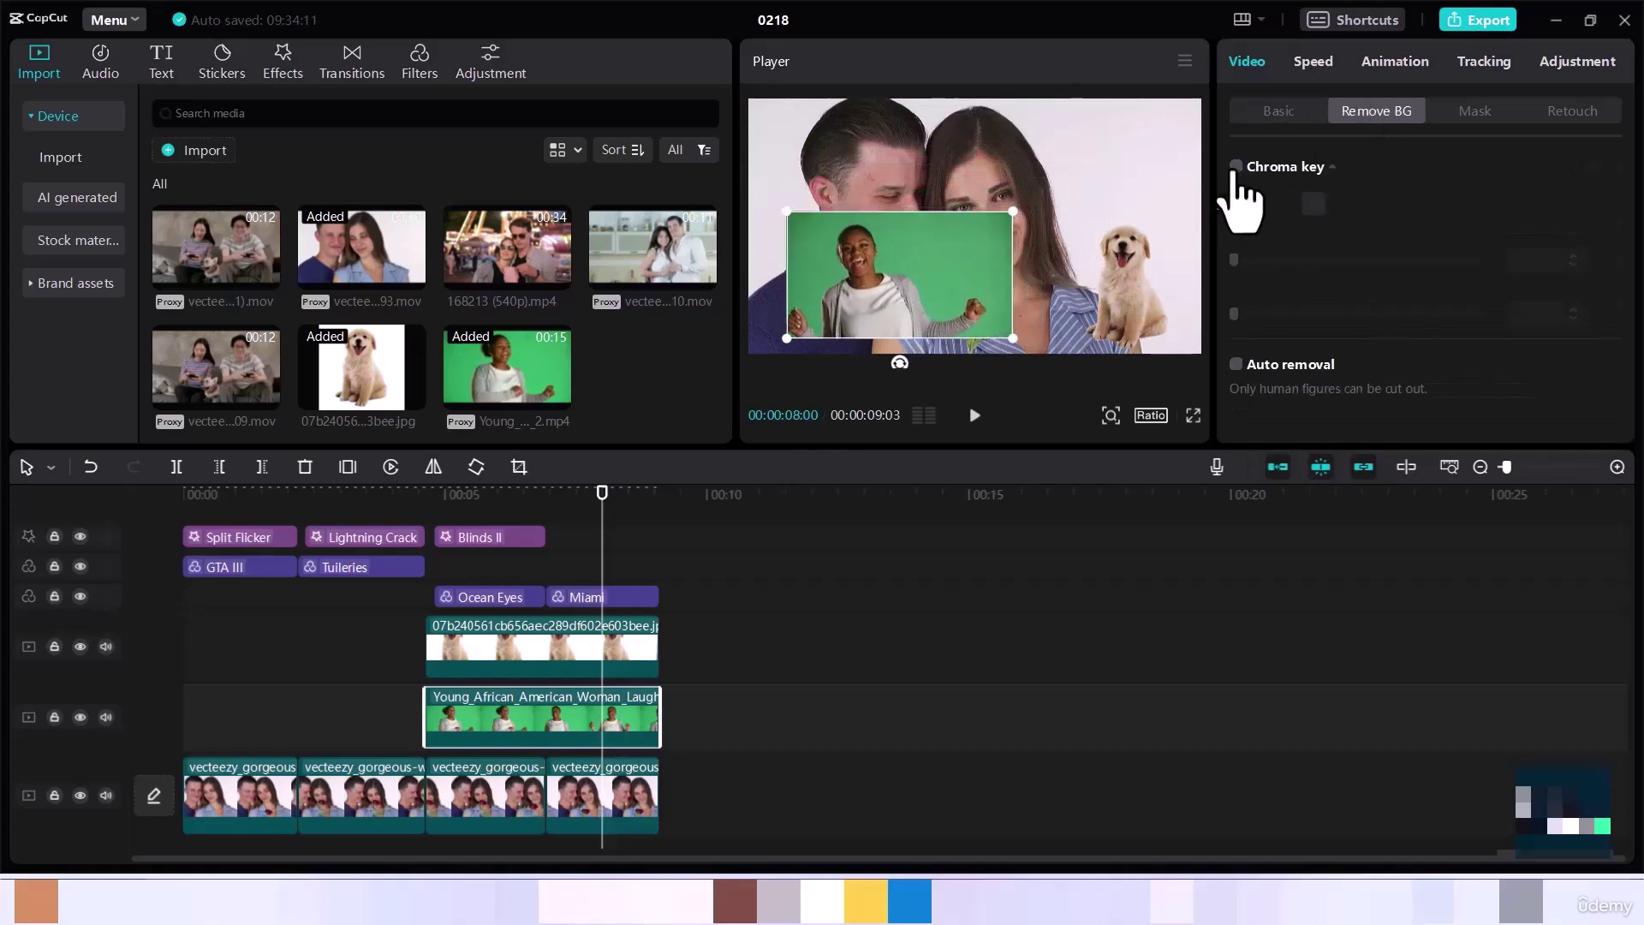
left_click(1236, 365)
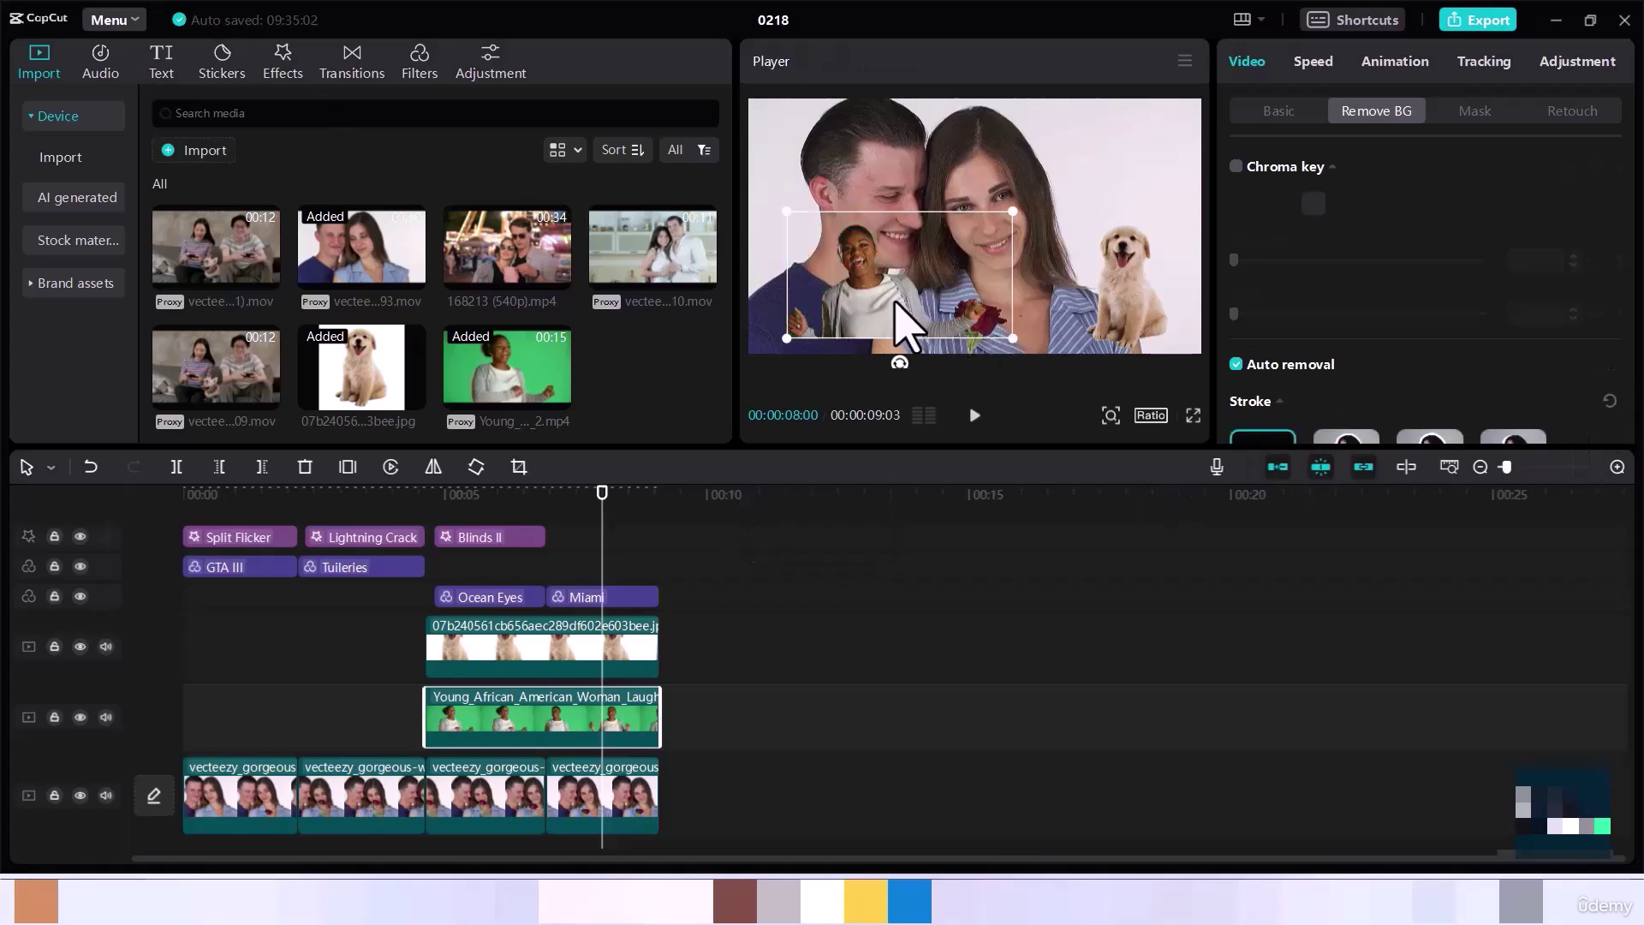
left_click_drag(896, 301, 852, 315)
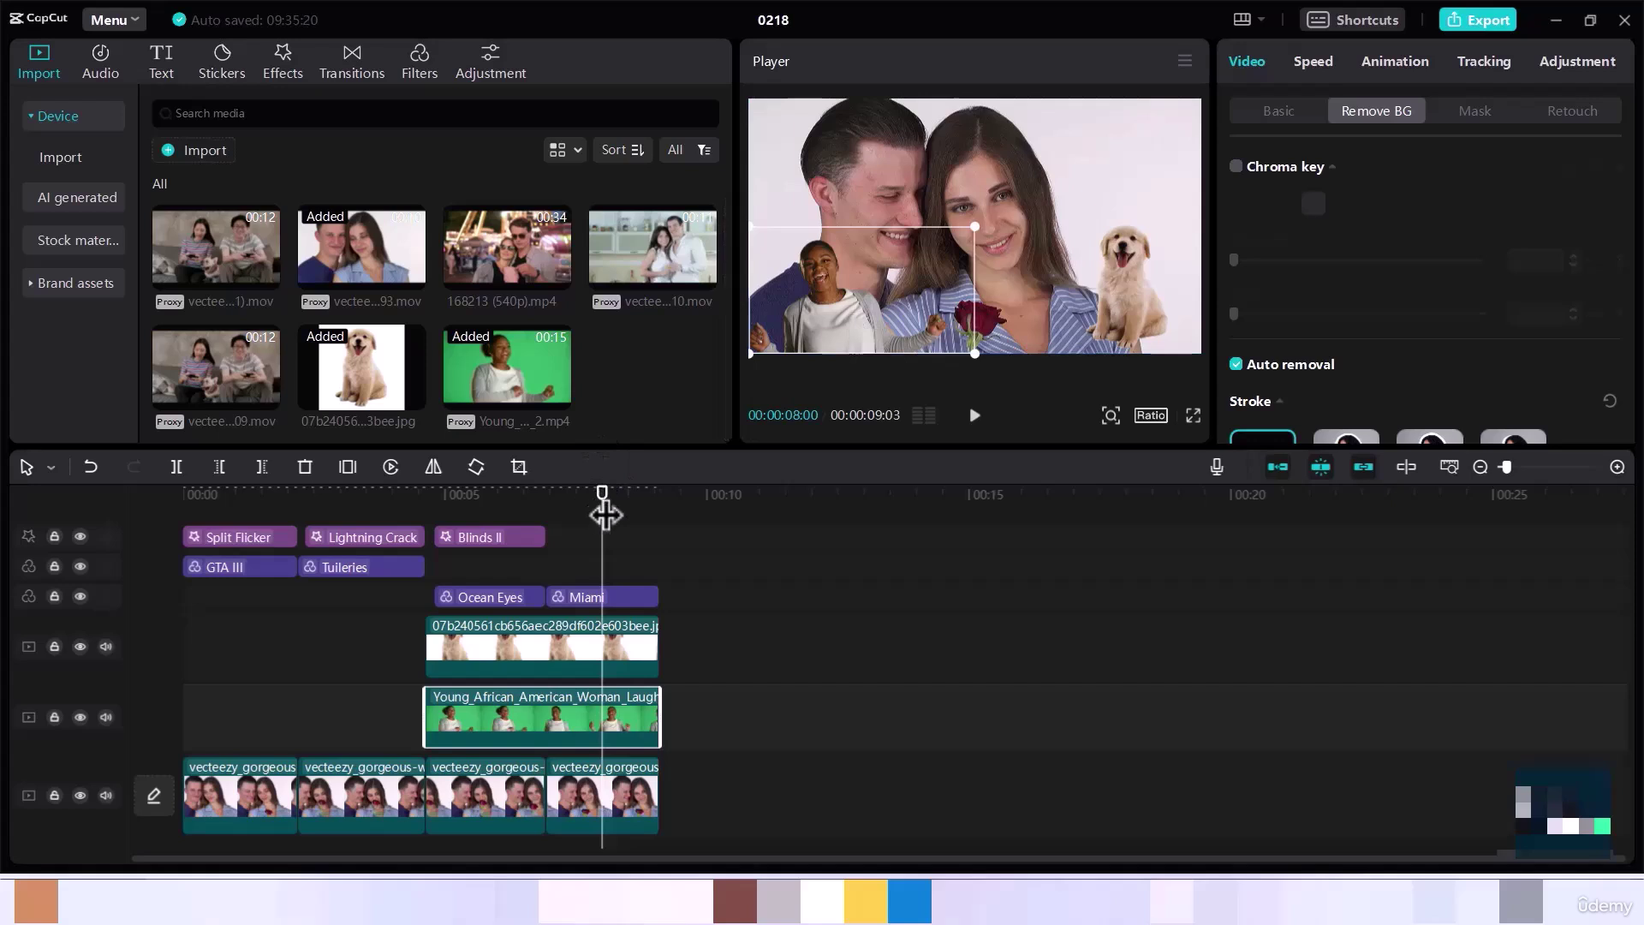
Play back the composite from 00:00:04:19 to review both cutouts over the couple footage
left_click_drag(604, 514, 426, 514)
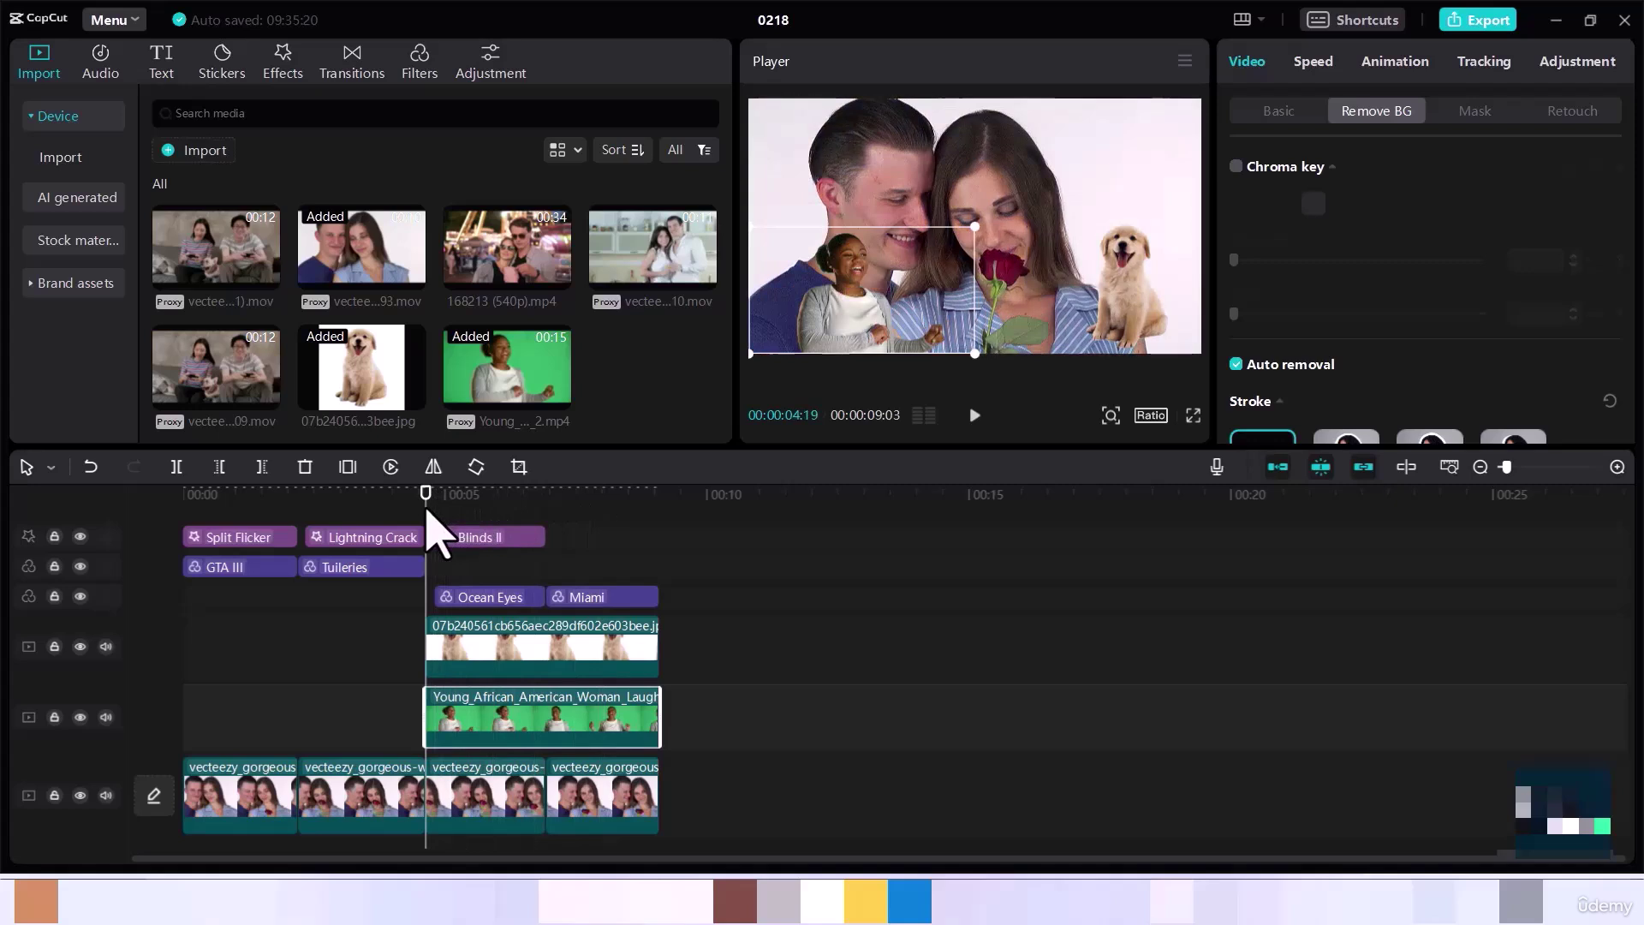
key("space")
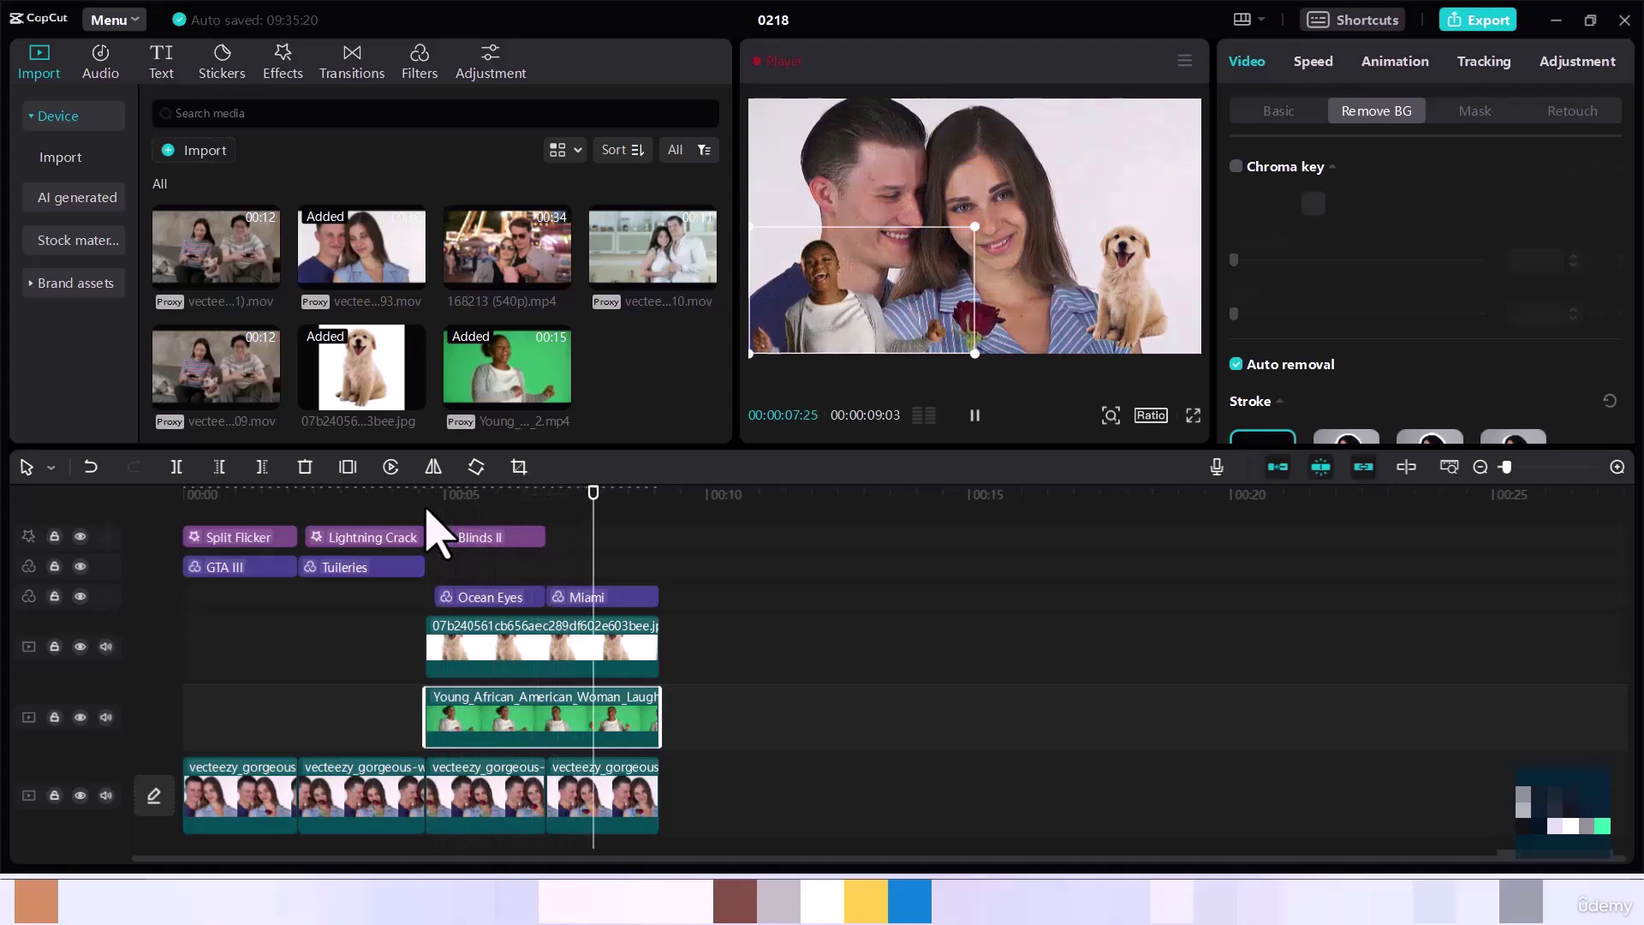
key("space")
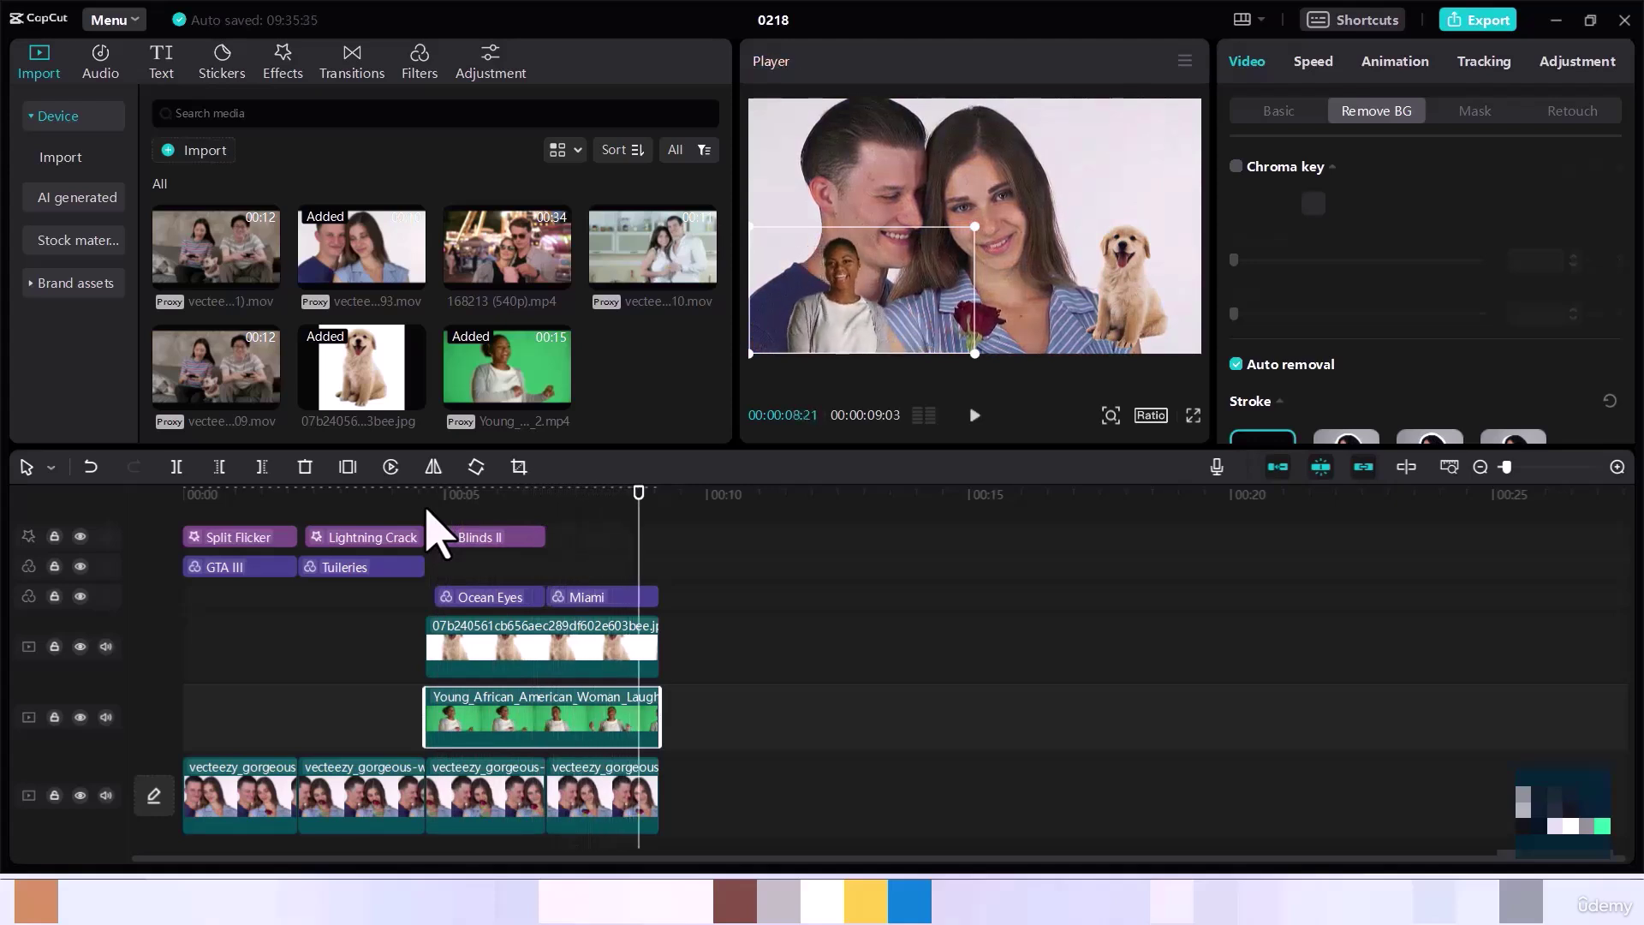